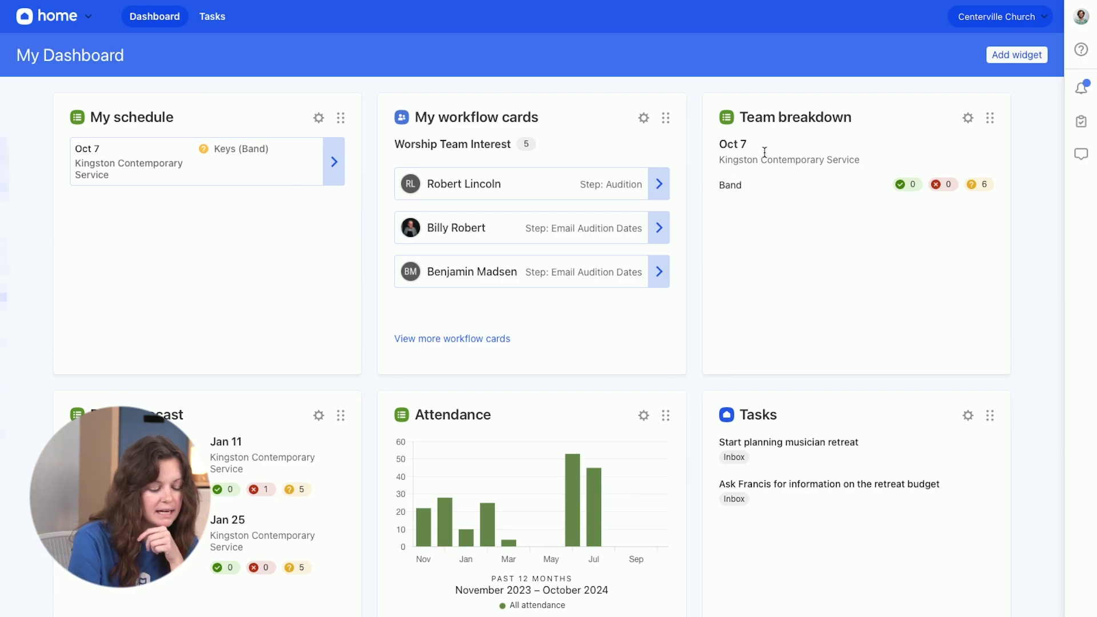
# Look over the dashboard widgets, from schedule, workflow cards and team breakdown to plans forecast, attendance and tasks
pyautogui.scroll(-2, 200, 410)
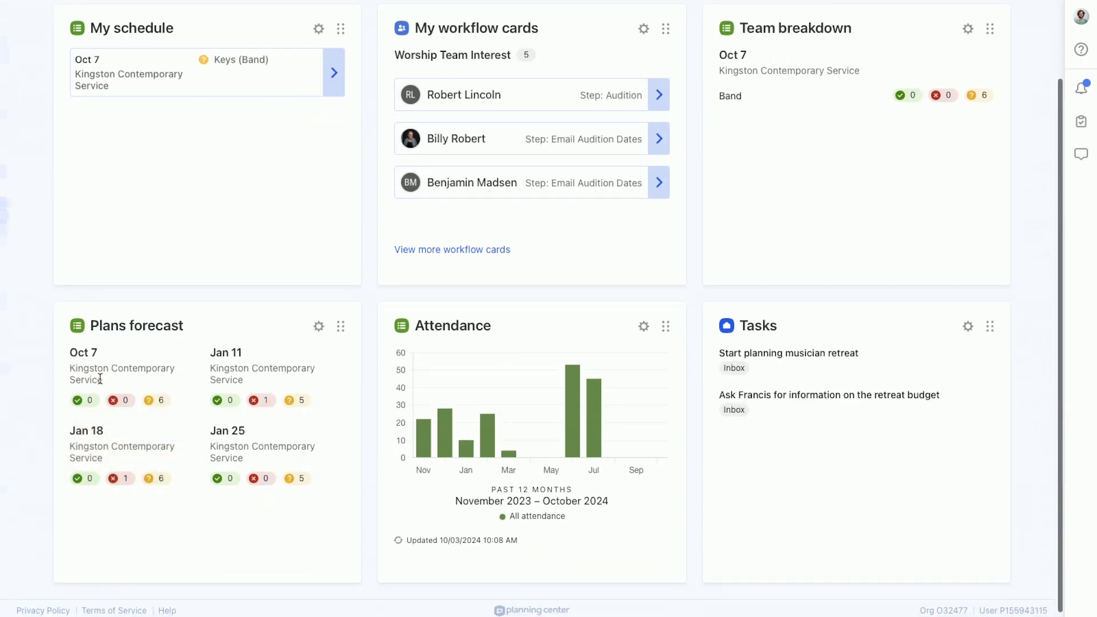
pyautogui.scroll(2, 567, 290)
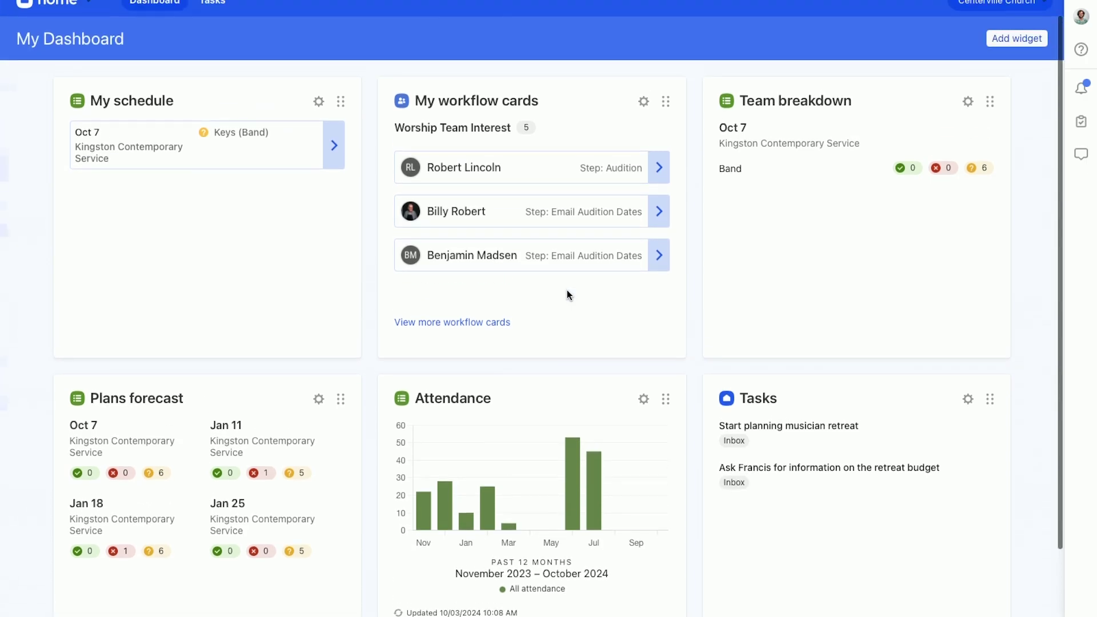
pyautogui.scroll(-2, 567, 290)
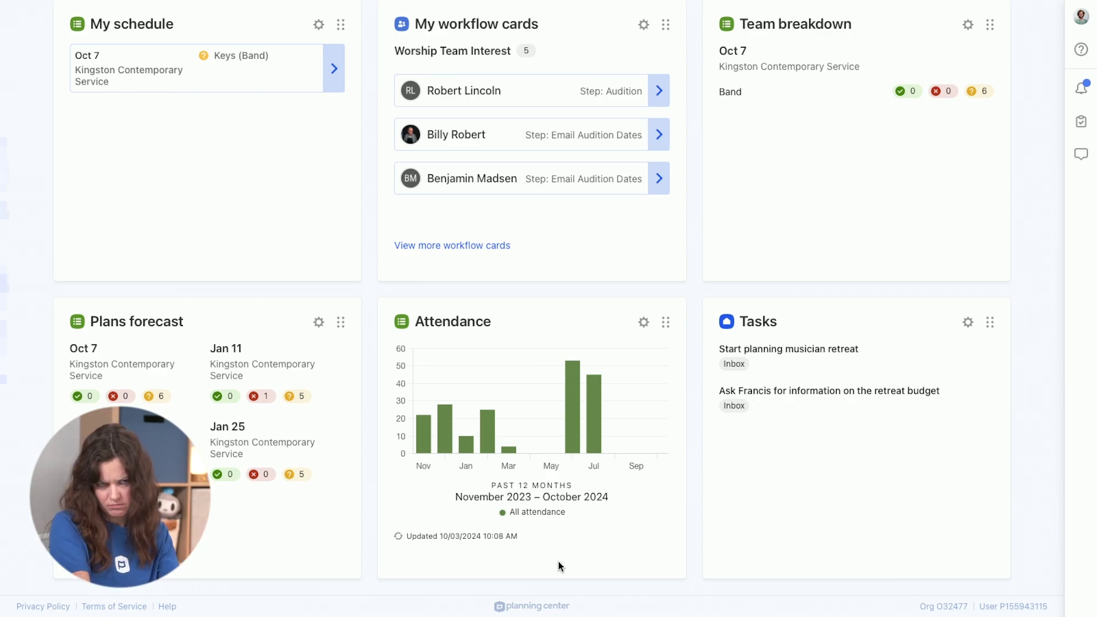
pyautogui.scroll(3, 992, 474)
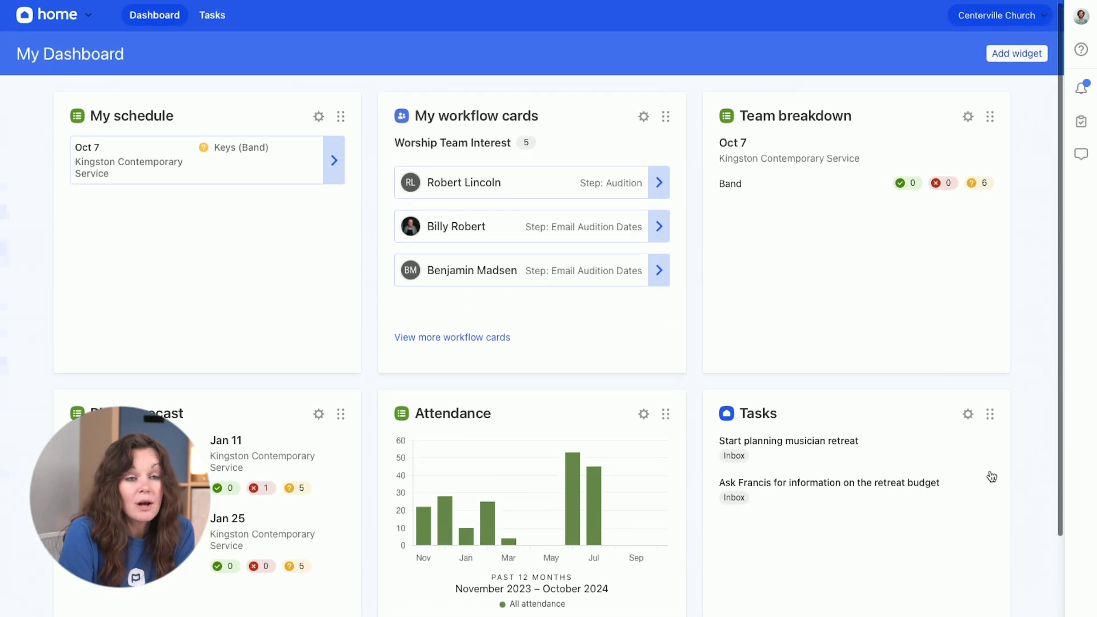
pyautogui.scroll(-2, 992, 476)
pyautogui.scroll(-2, 991, 477)
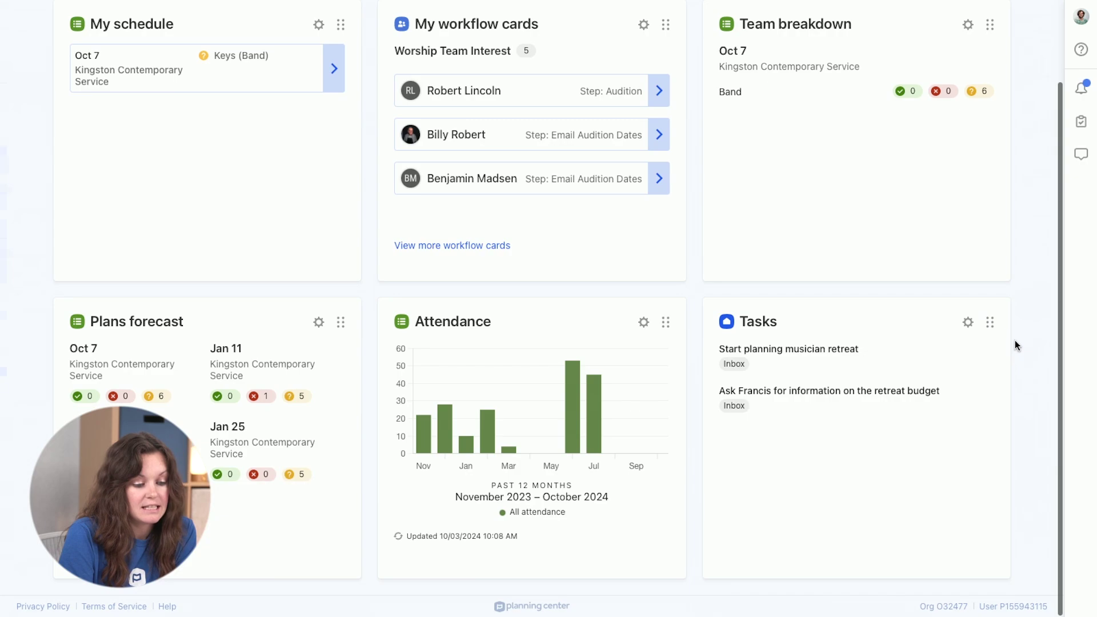
pyautogui.scroll(3, 1015, 340)
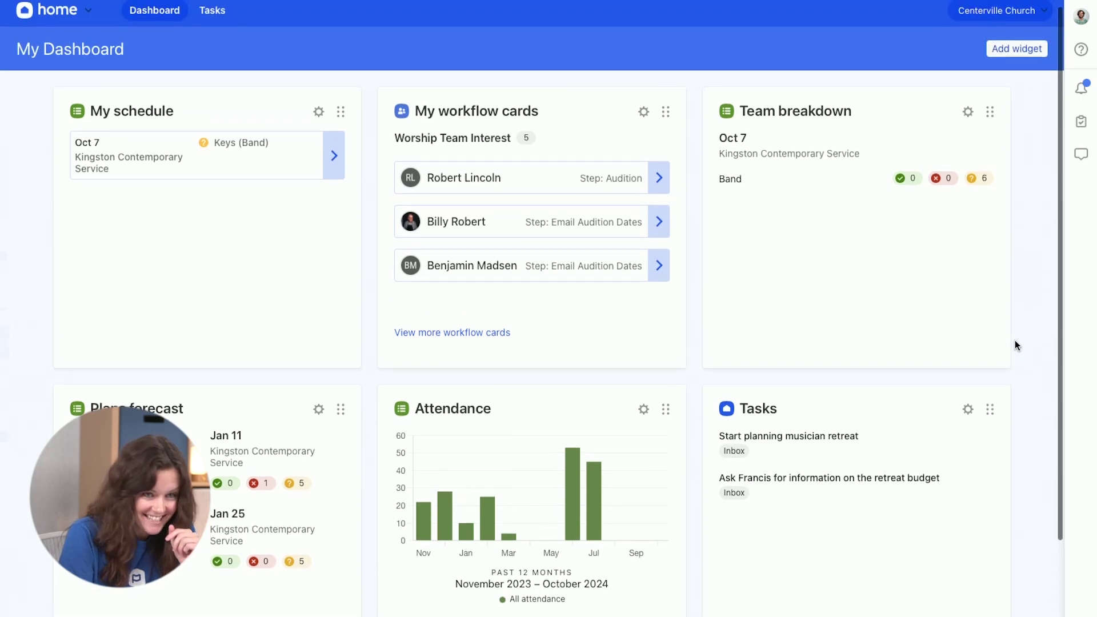
# Set the due date of the "Start planning musician retreat" task to October 4, 2024 and save it
pyautogui.click(209, 19)
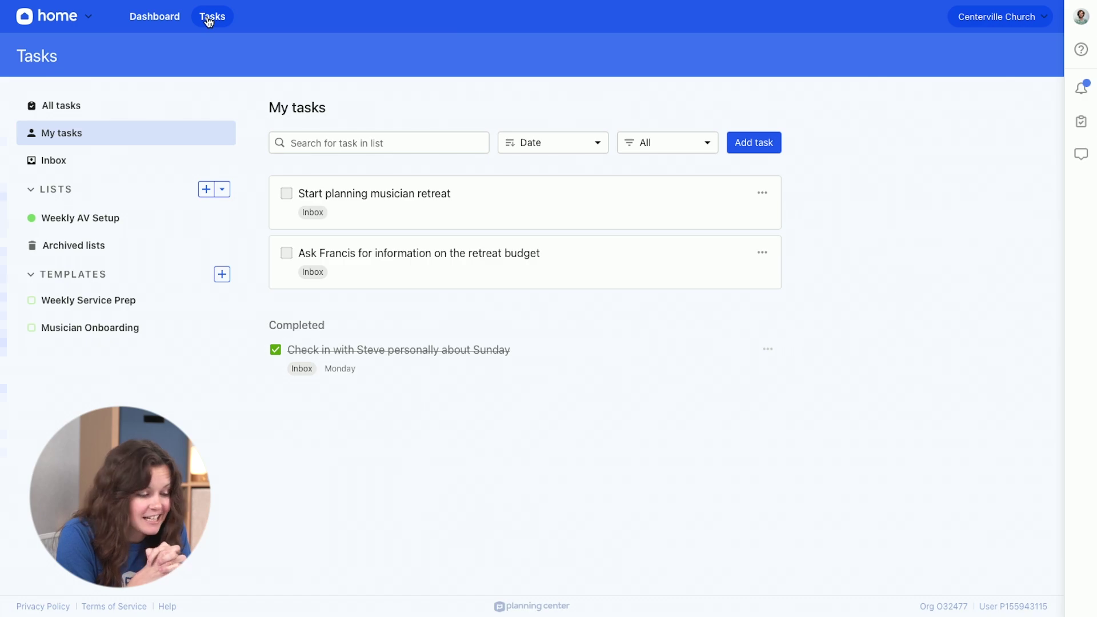
pyautogui.click(490, 196)
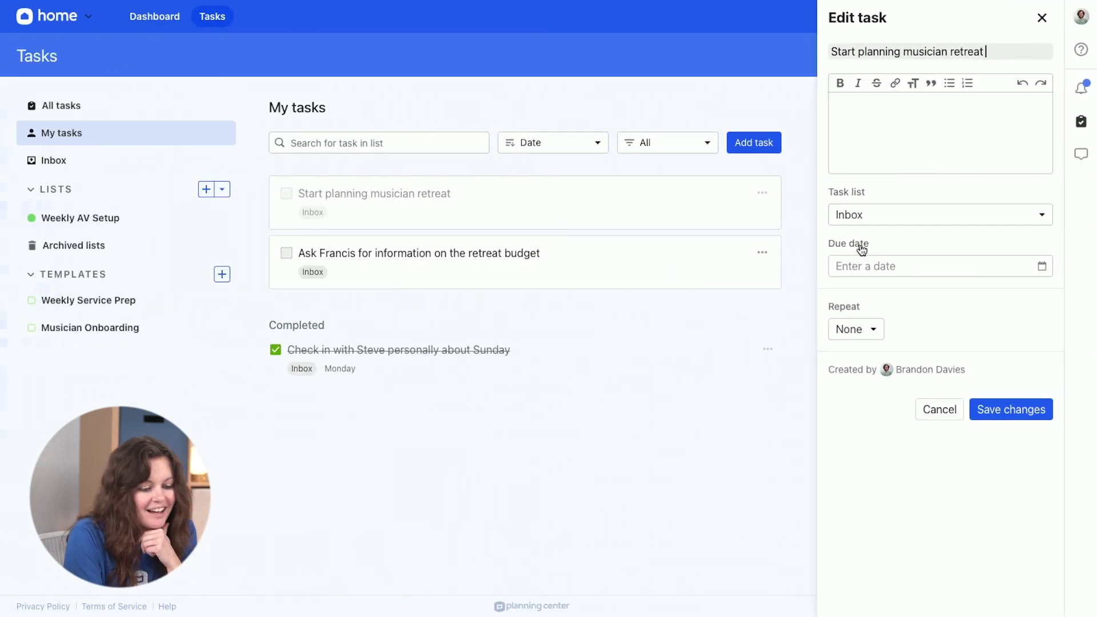
pyautogui.click(868, 266)
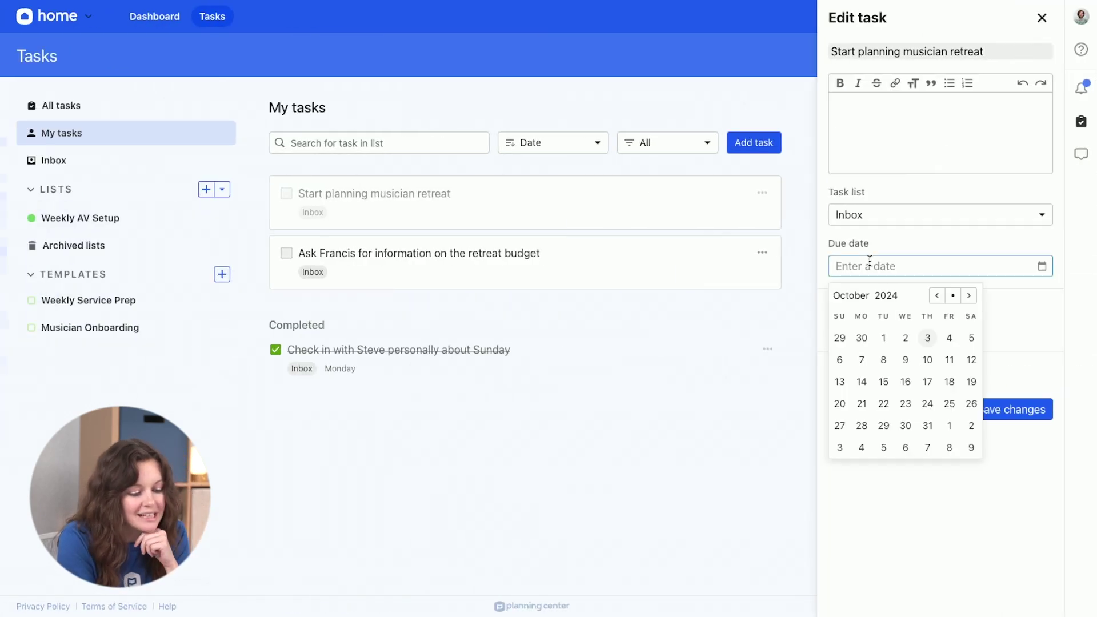
pyautogui.click(948, 339)
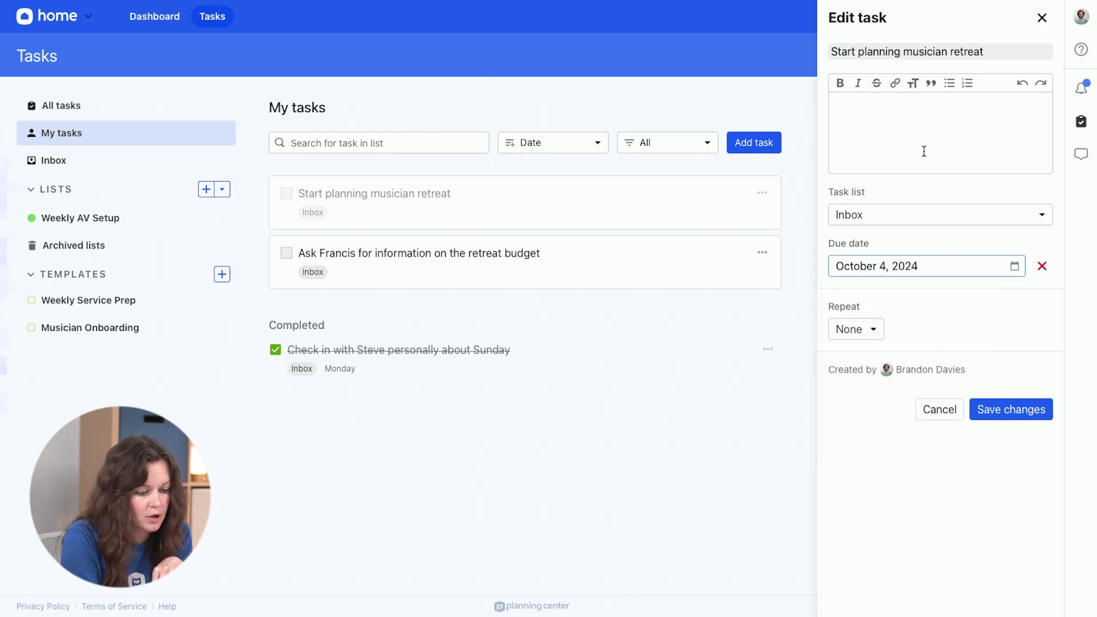
pyautogui.click(1022, 417)
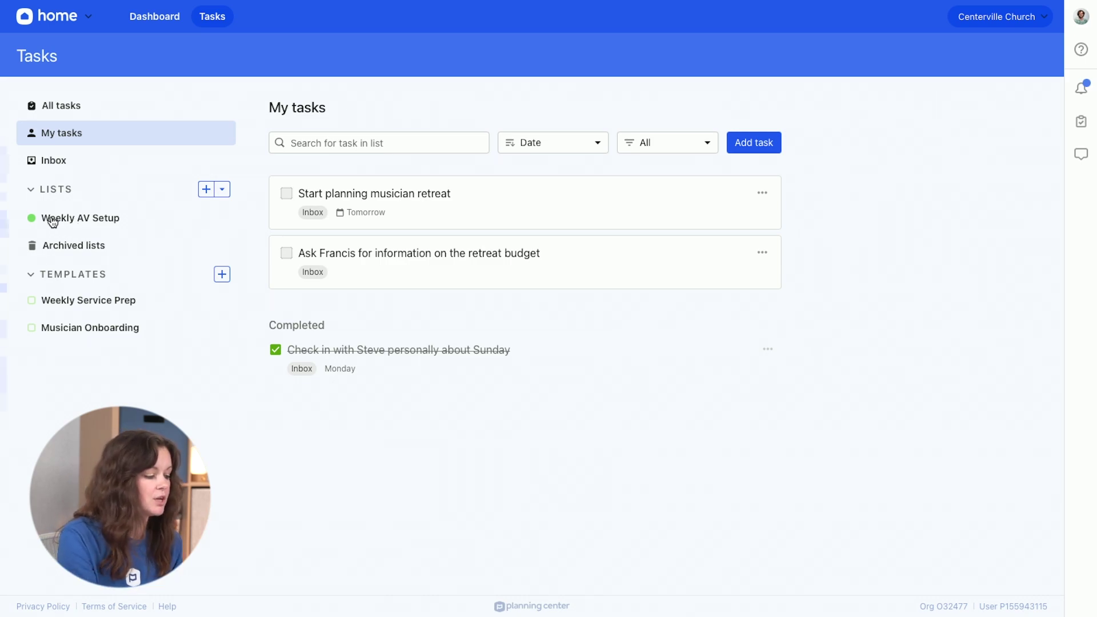
# Review the tasks in the Weekly Service Prep template
pyautogui.click(84, 302)
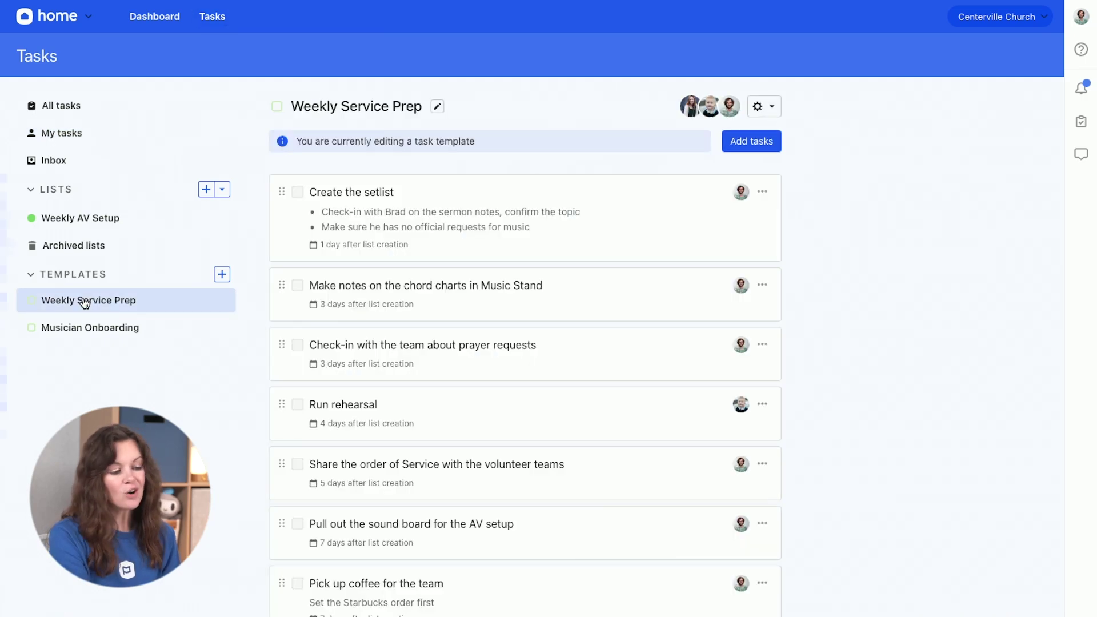
pyautogui.scroll(-3, 695, 157)
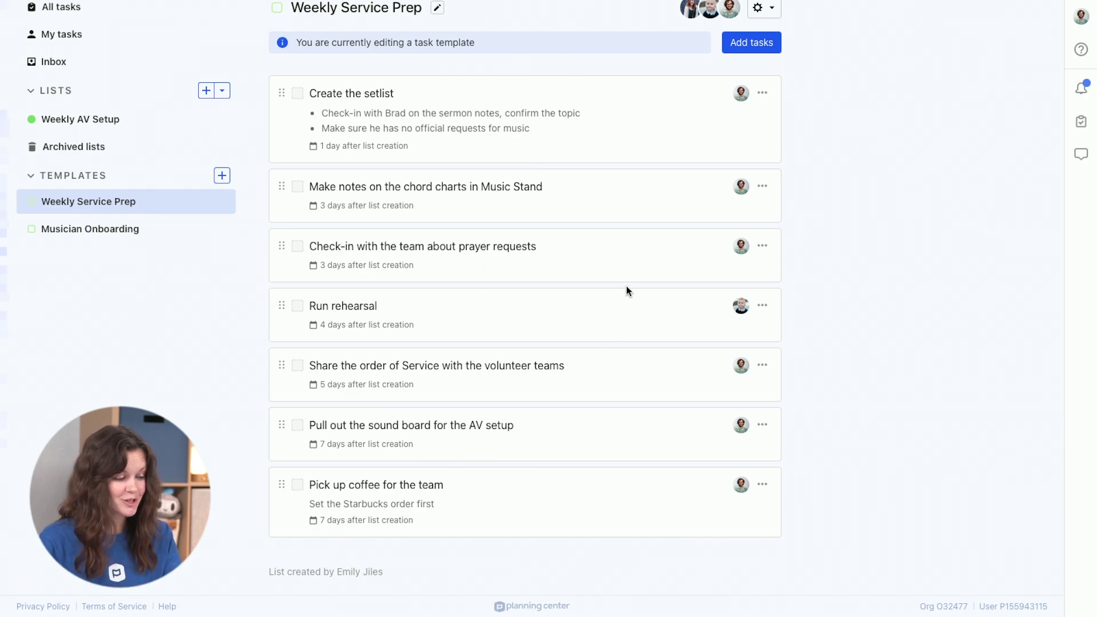
pyautogui.scroll(2, 238, 276)
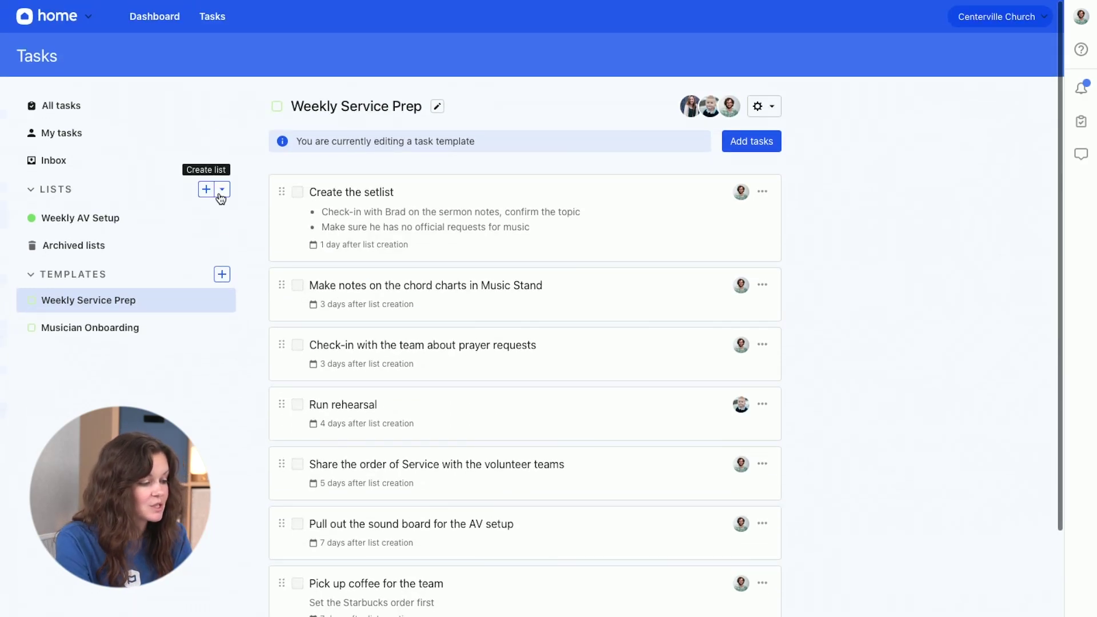
# Create a task list from the Weekly Service Prep template and name it "10/07 - Weekly Service Prep"
pyautogui.click(222, 192)
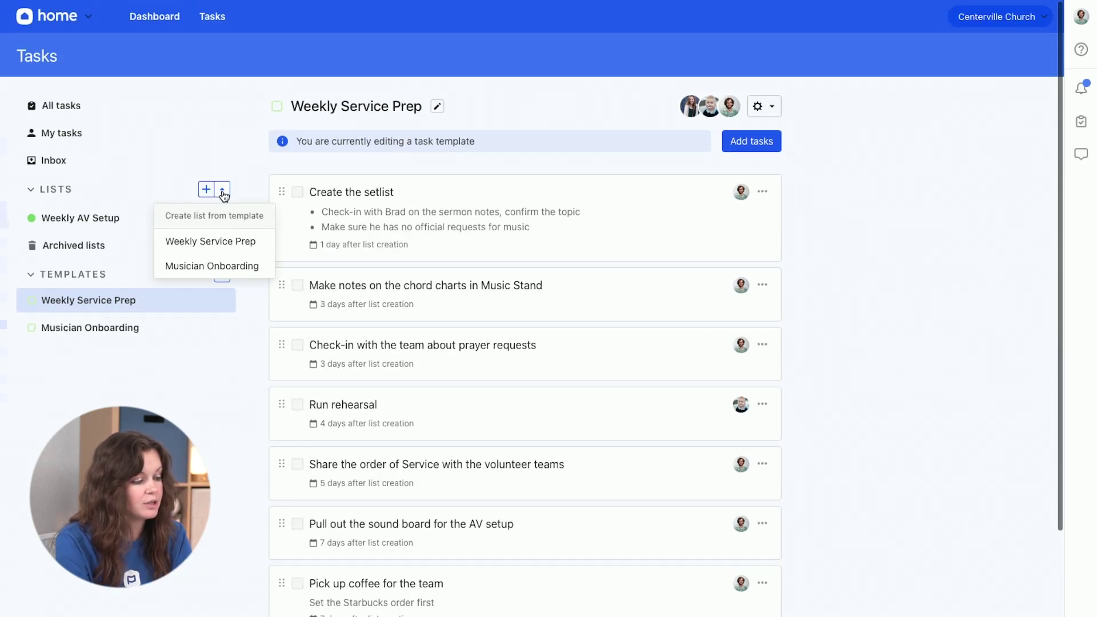
pyautogui.click(205, 245)
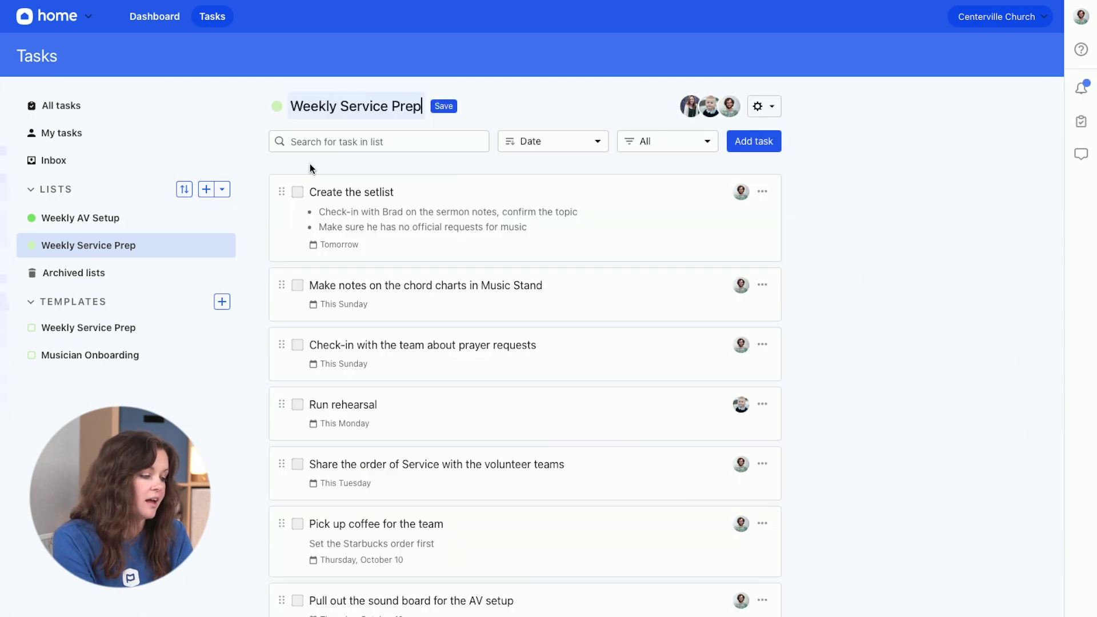
pyautogui.write('10/0')
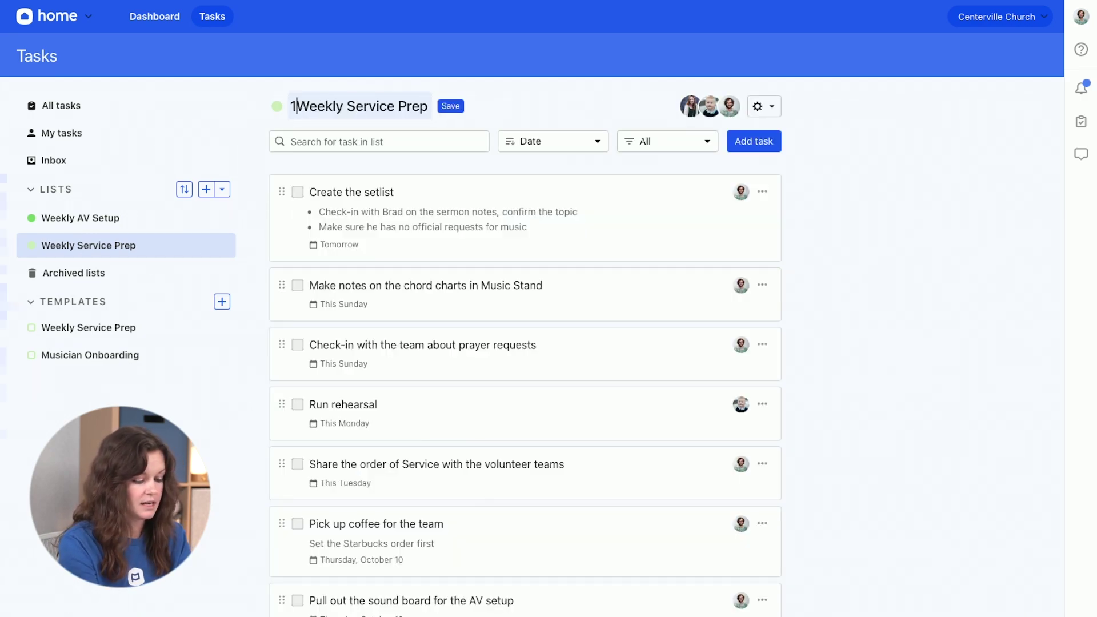
pyautogui.write('7 -')
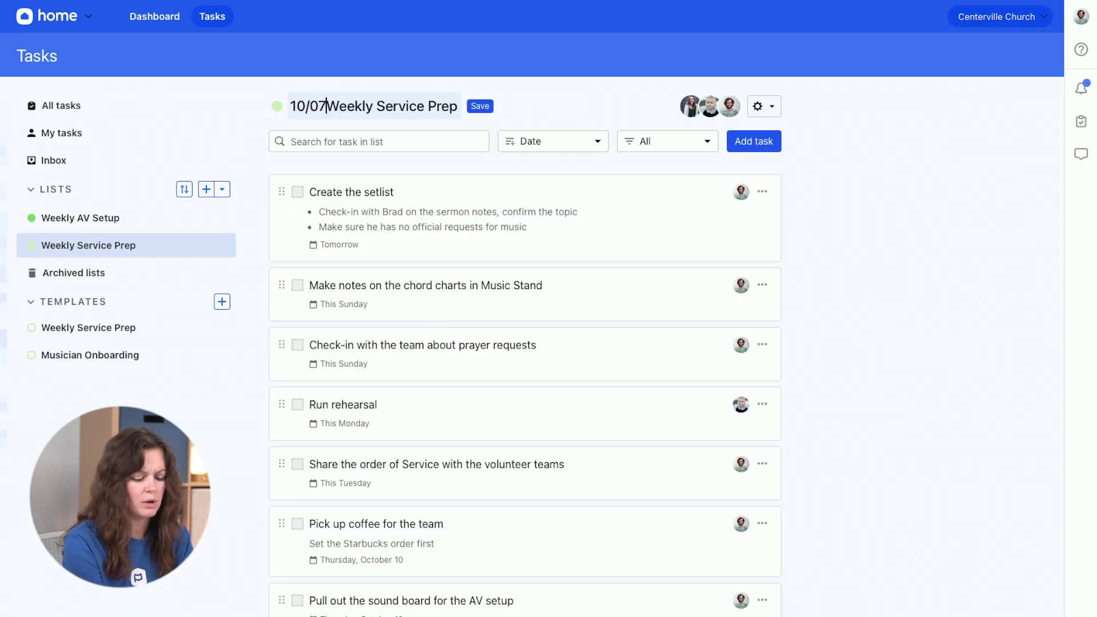
pyautogui.click(488, 107)
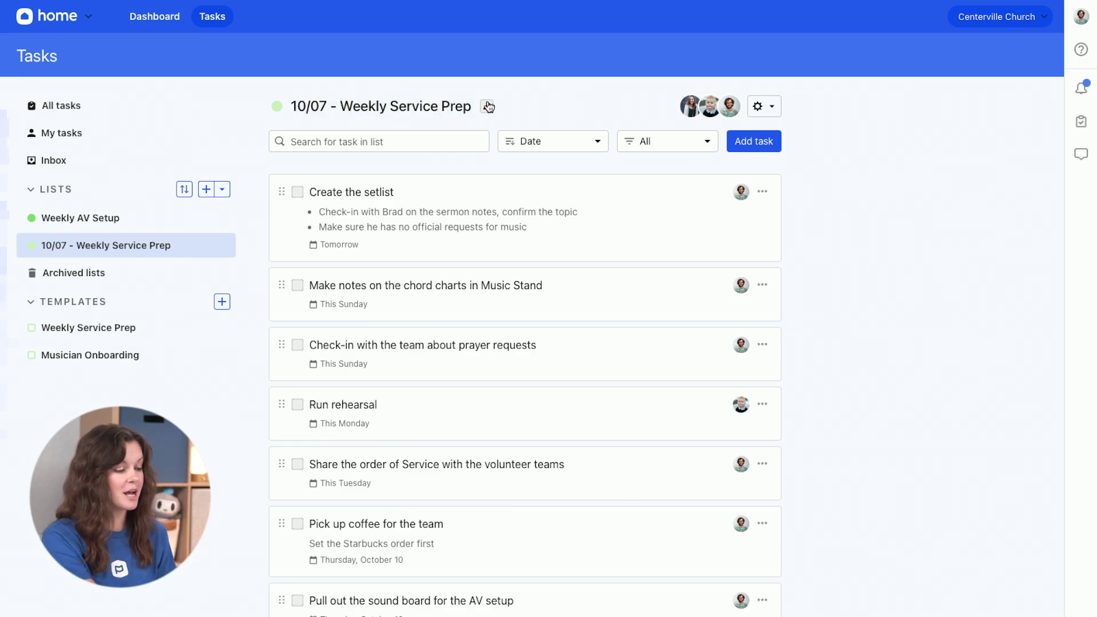
# Review the tasks in the 10/07 - Weekly Service Prep list and view its form for adding a task
pyautogui.scroll(-2, 379, 383)
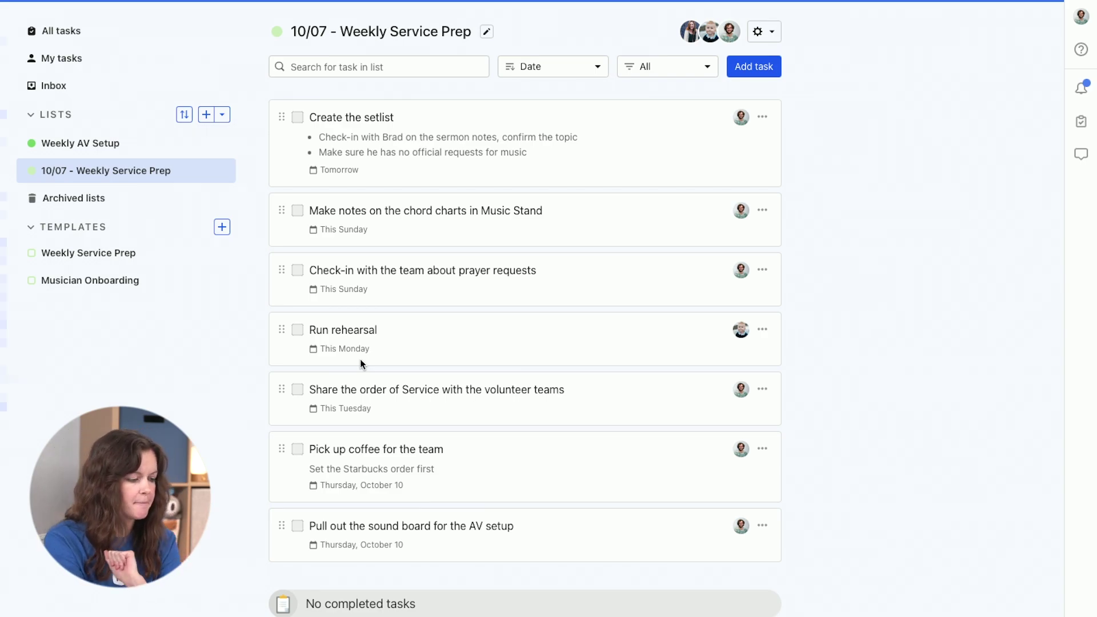
pyautogui.scroll(3, 485, 191)
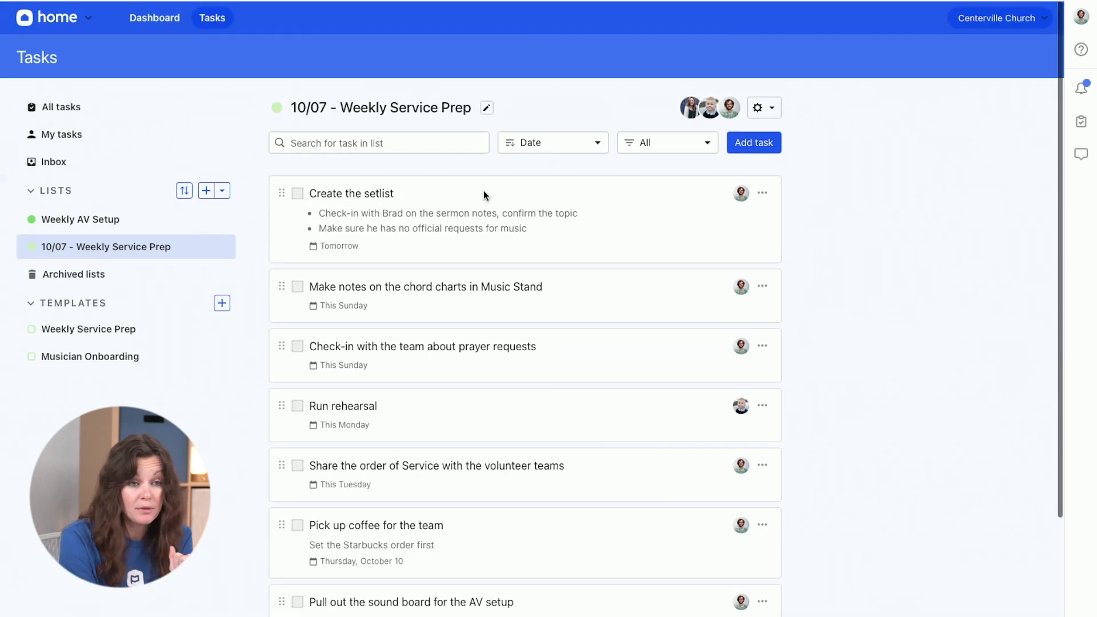
pyautogui.click(770, 142)
pyautogui.click(1043, 21)
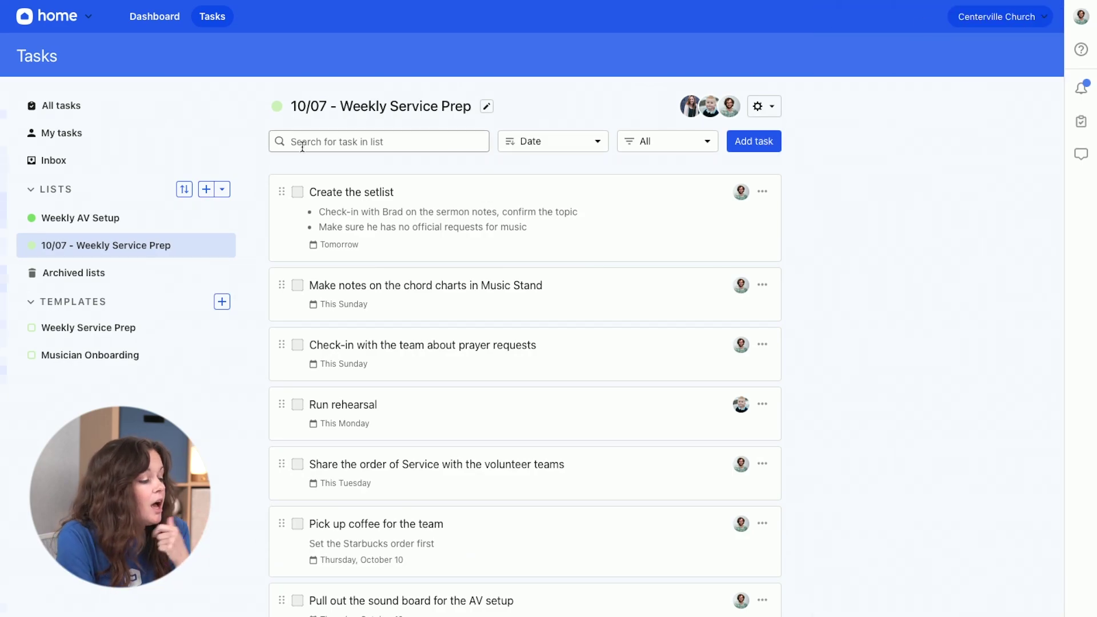
# Switch to Planning Center Services and open the automations of the Kingston Contemporary Service Band team
pyautogui.click(89, 25)
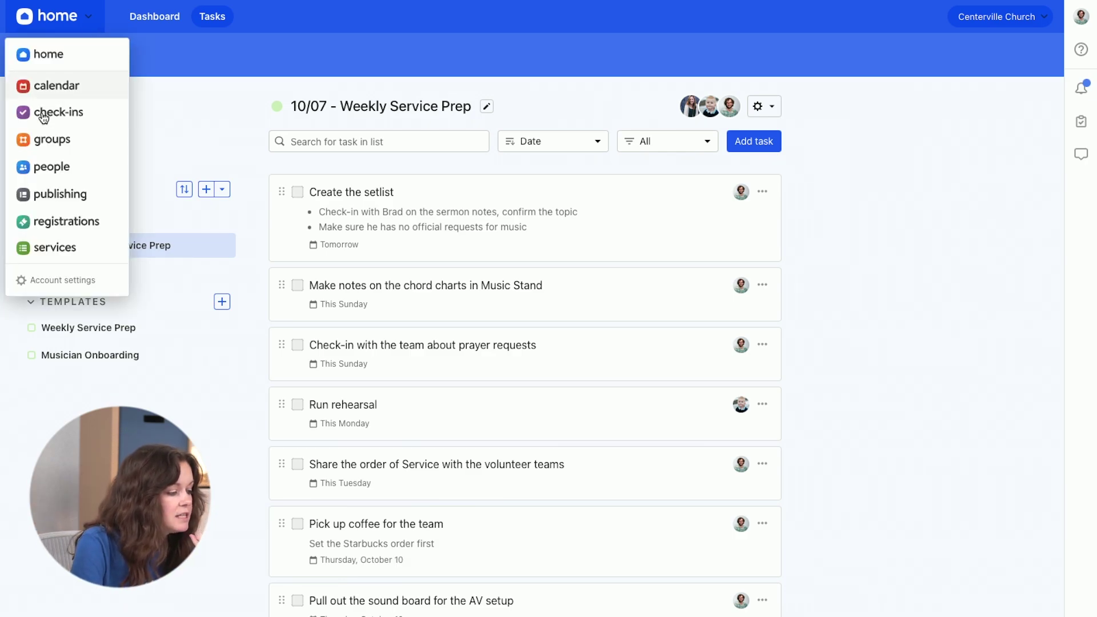
pyautogui.click(69, 250)
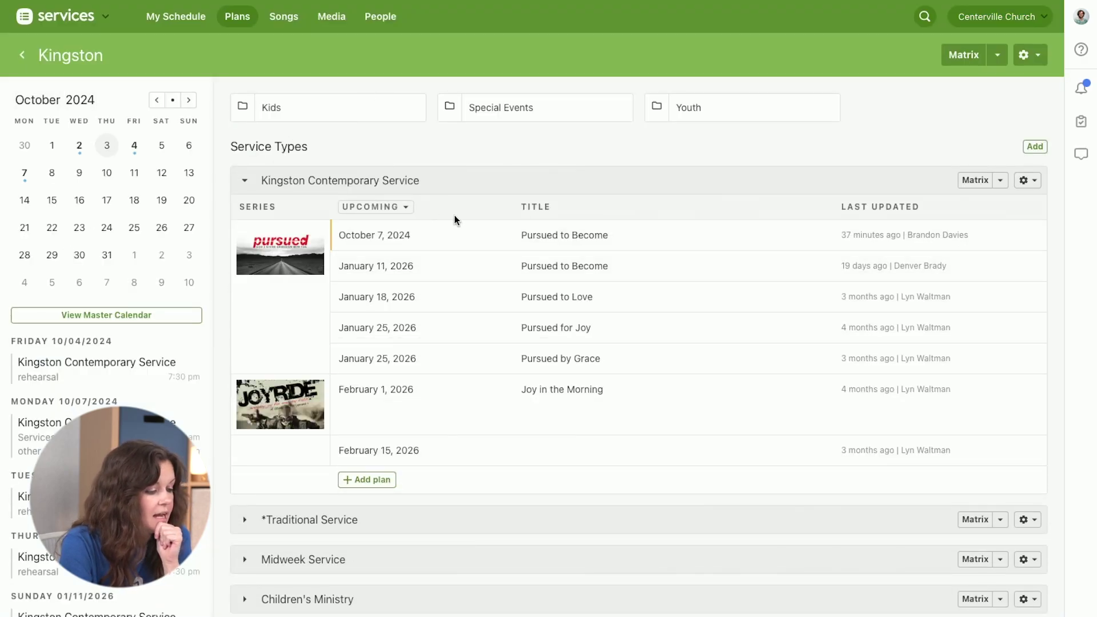
pyautogui.click(381, 17)
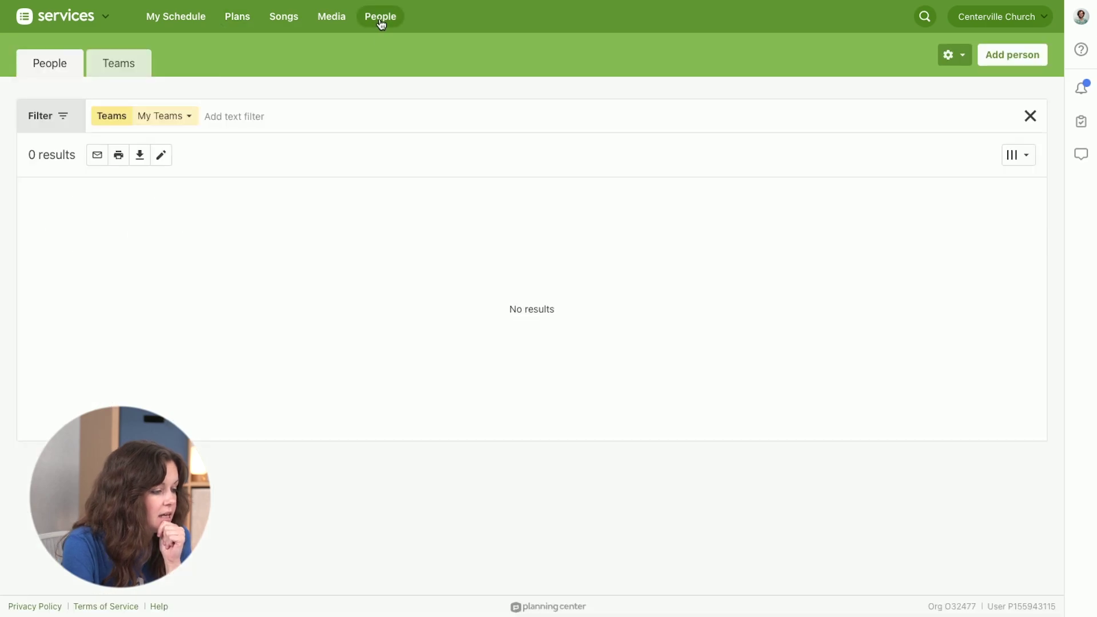
pyautogui.click(107, 63)
pyautogui.click(128, 240)
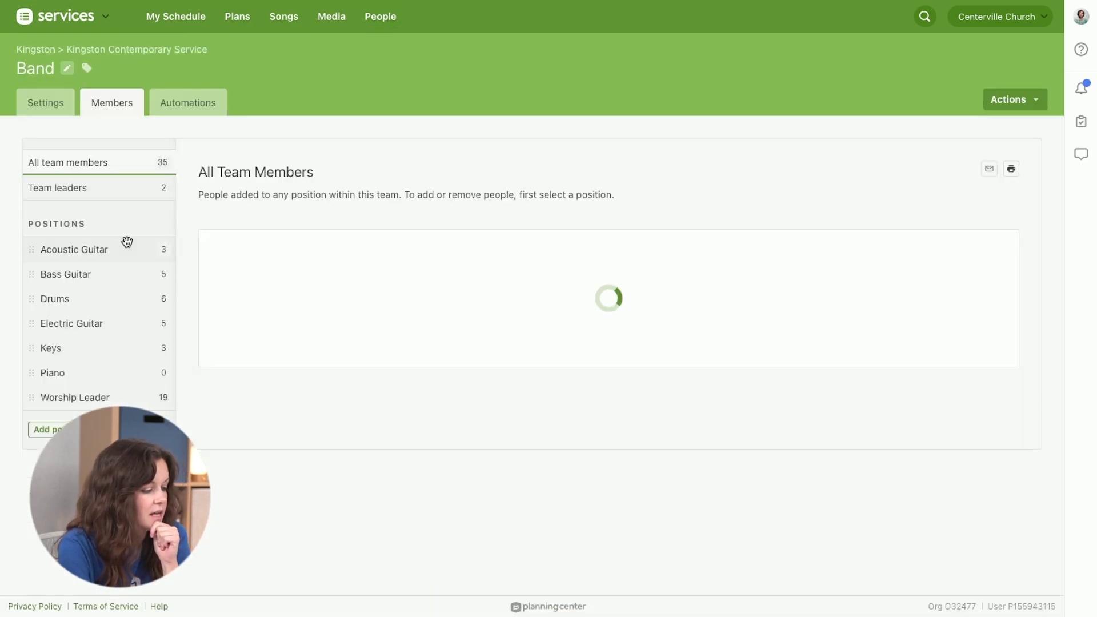
pyautogui.click(206, 106)
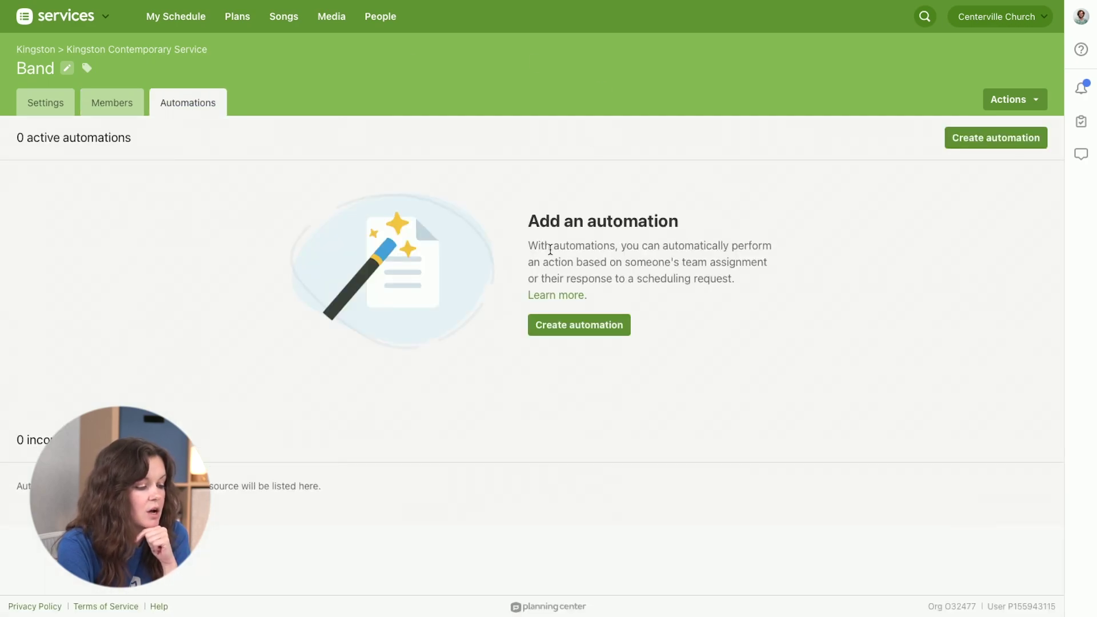
# Start an automation that adds a task in Home when a person is added to the Band team
pyautogui.click(568, 326)
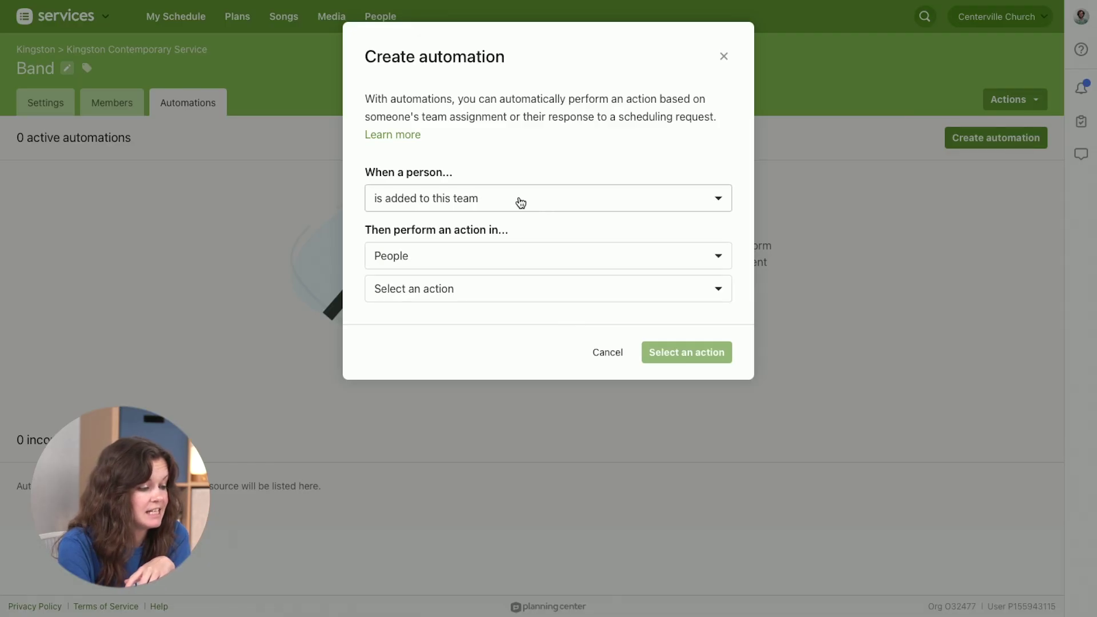
pyautogui.click(457, 257)
pyautogui.click(424, 334)
pyautogui.click(448, 290)
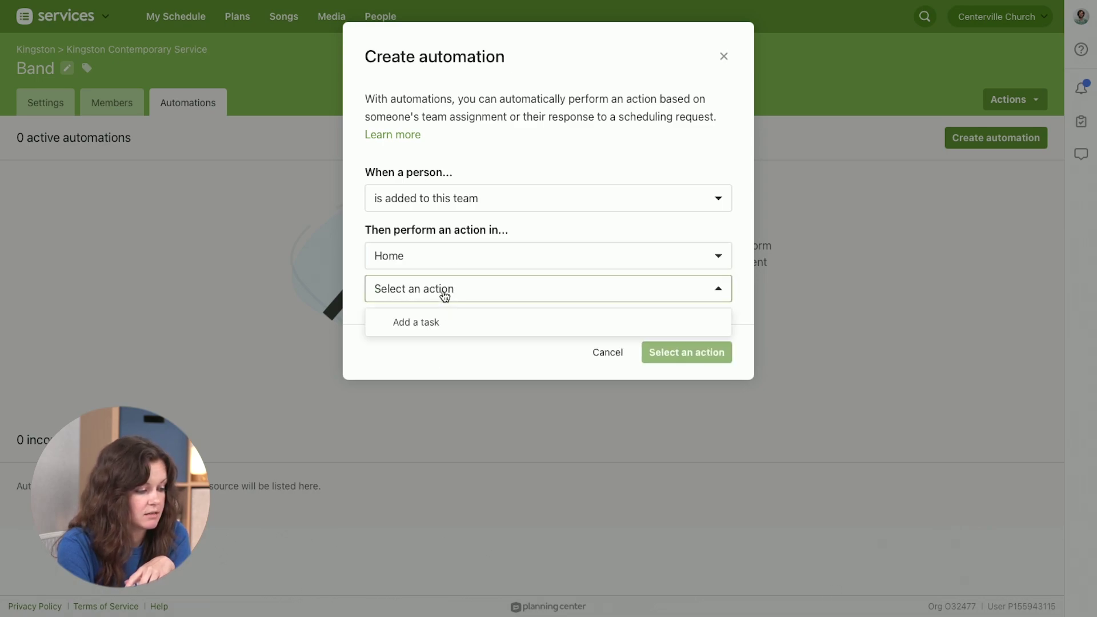
pyautogui.click(424, 324)
# Name the automation's task "New team person!", make it due 3 days after creation, and create the automation
pyautogui.click(402, 355)
pyautogui.write('New team')
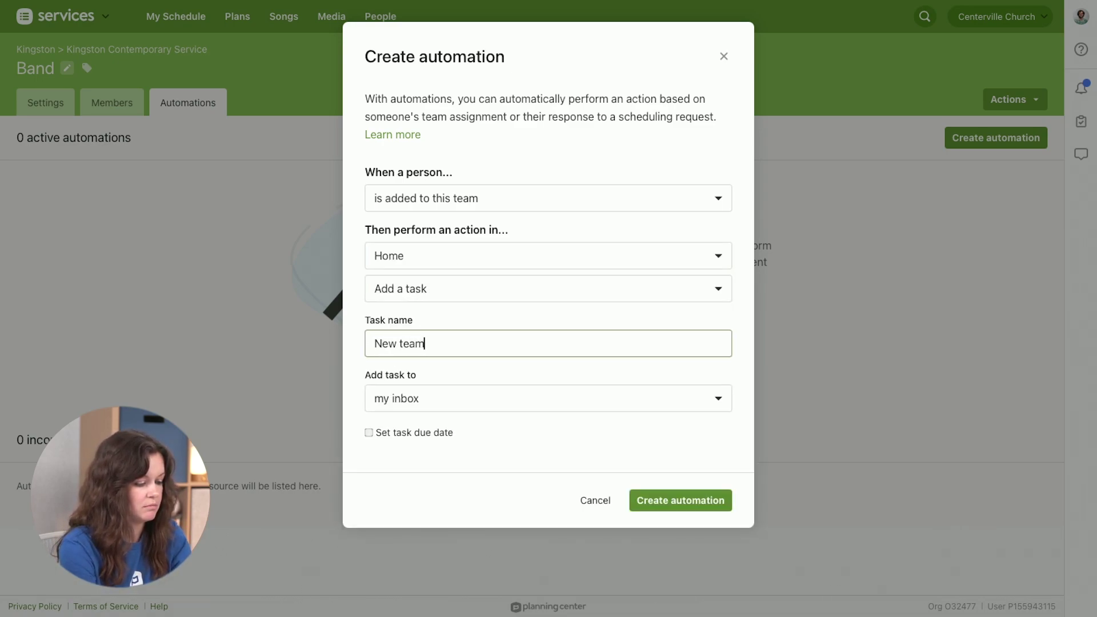
pyautogui.write(' person!')
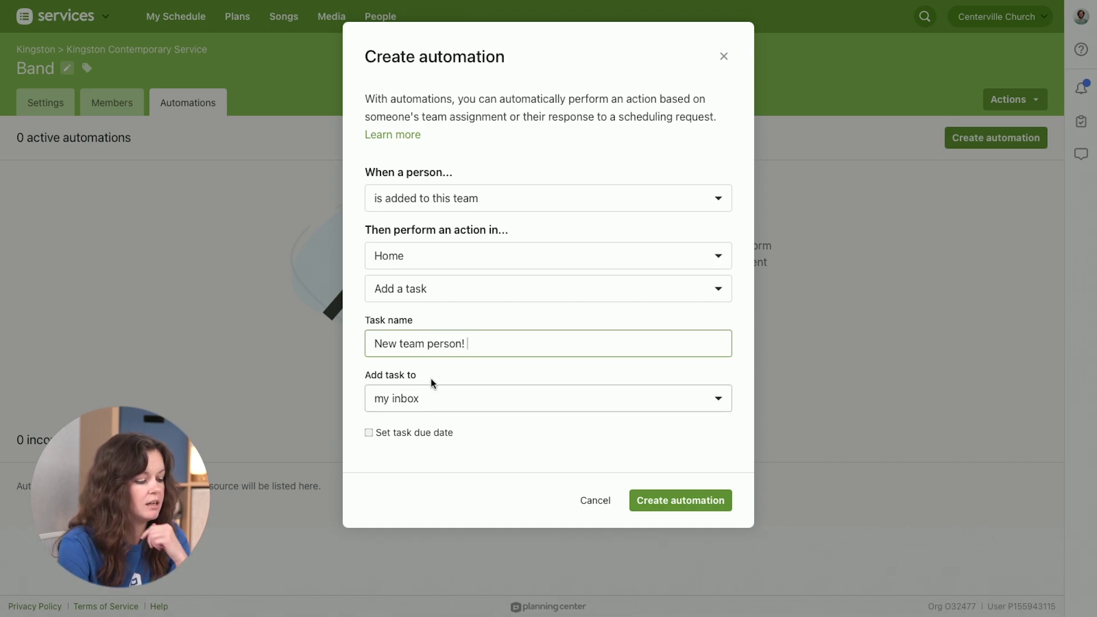
pyautogui.click(392, 433)
pyautogui.doubleClick(417, 470)
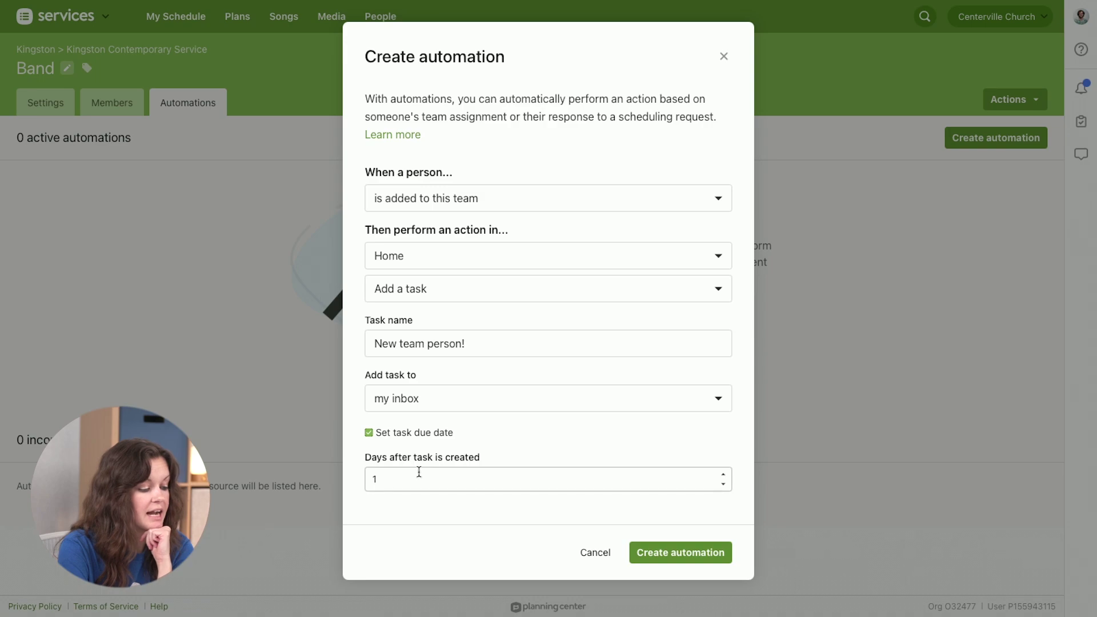
pyautogui.write('2')
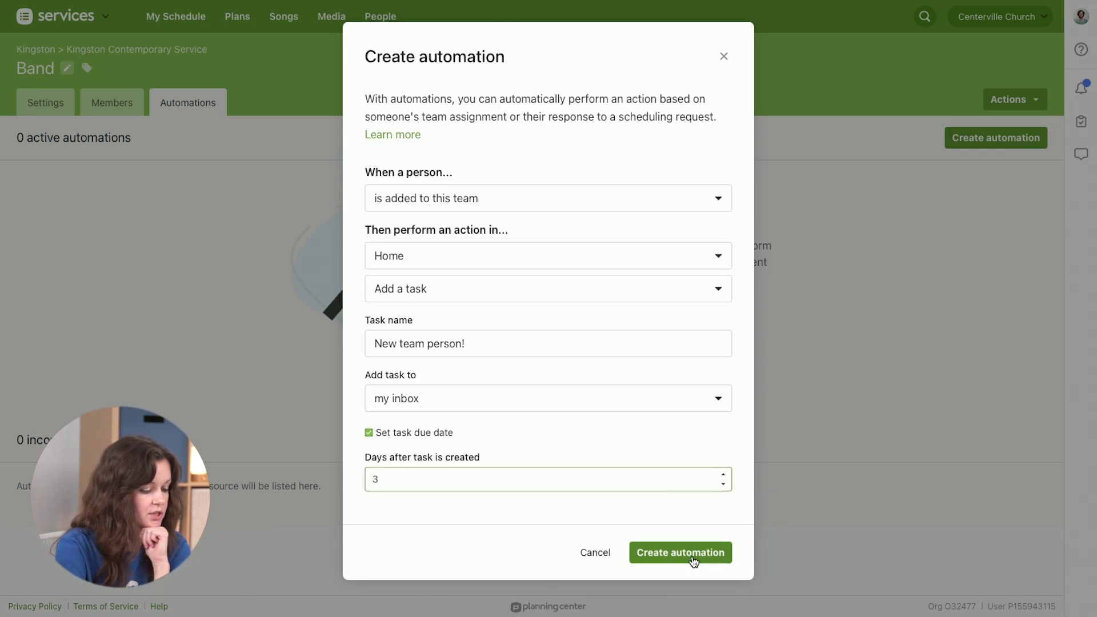
pyautogui.click(693, 558)
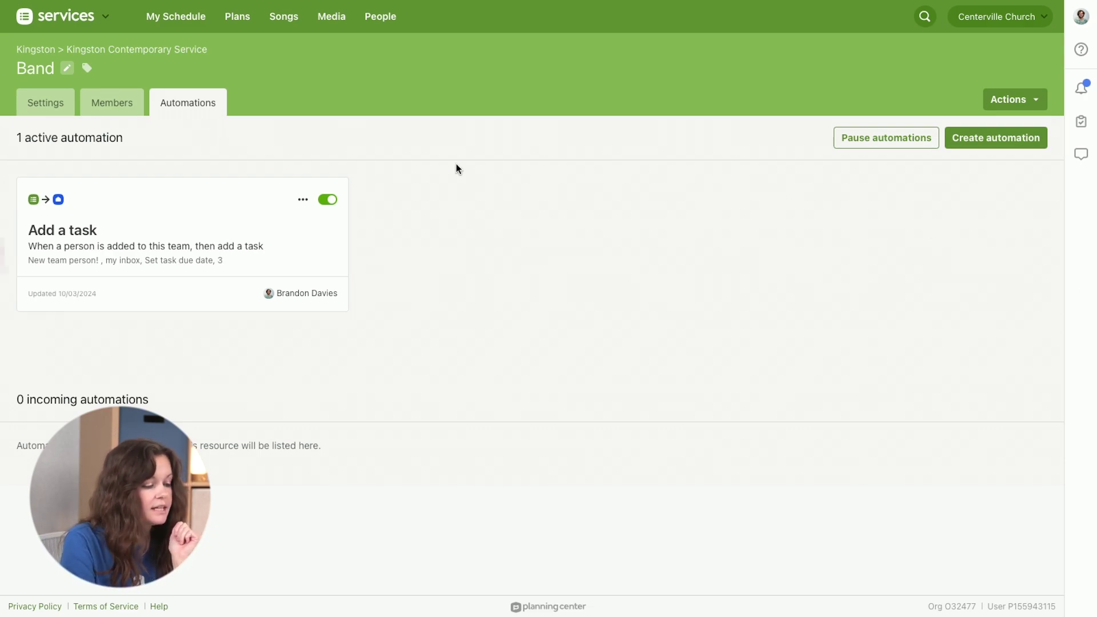
# Open the October 7, 2024 "Pursued to Become" plan of the Kingston Contemporary Service at its teams
pyautogui.click(248, 26)
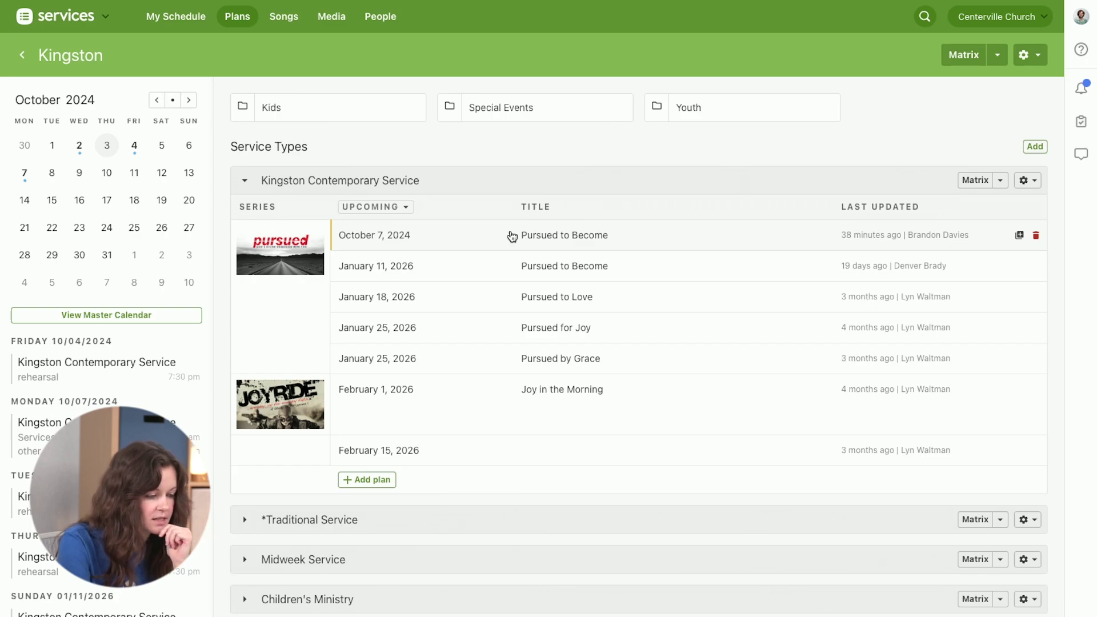
pyautogui.click(477, 240)
pyautogui.moveTo(476, 236); pyautogui.dragTo(548, 174)
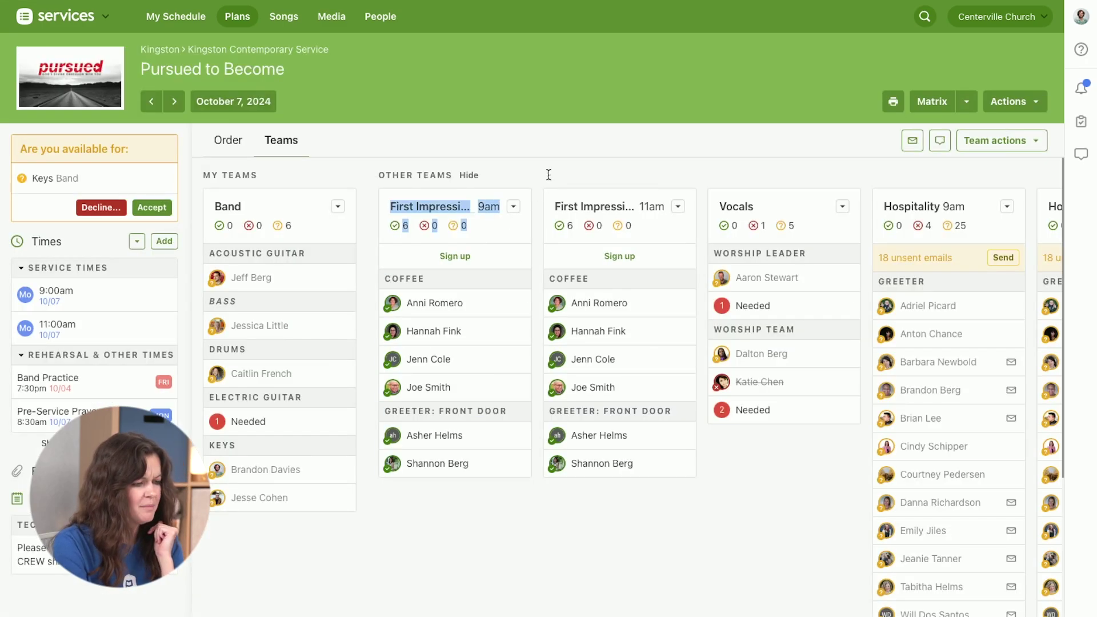
pyautogui.click(546, 172)
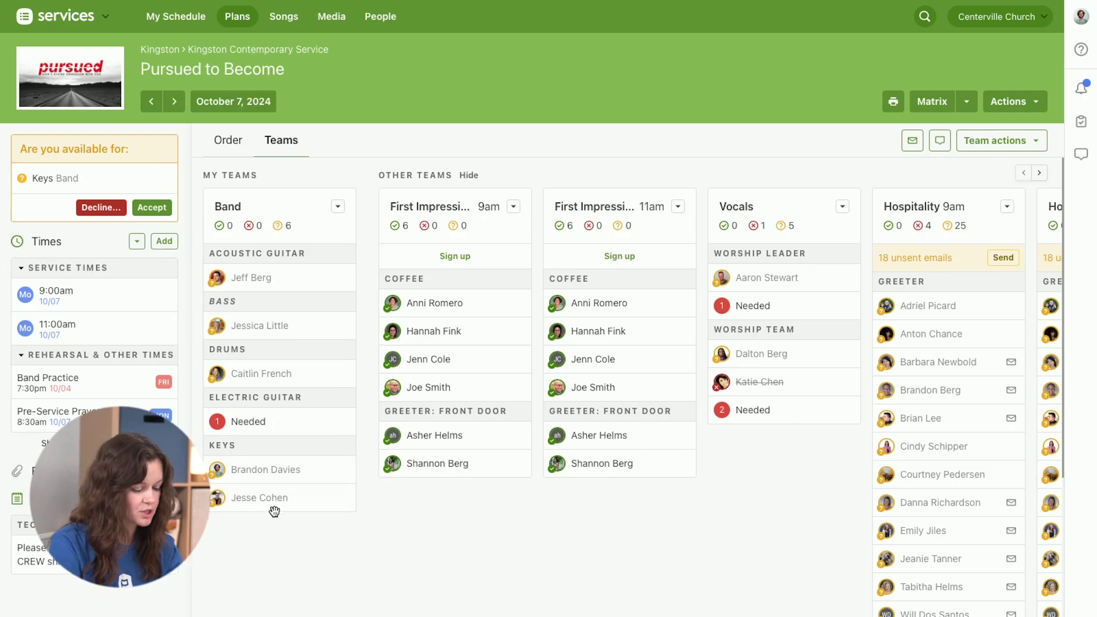
# Start a chat conversation with the Kingston Contemporary Service Band team, filtered to the October 7, 2024 plan
pyautogui.click(1081, 154)
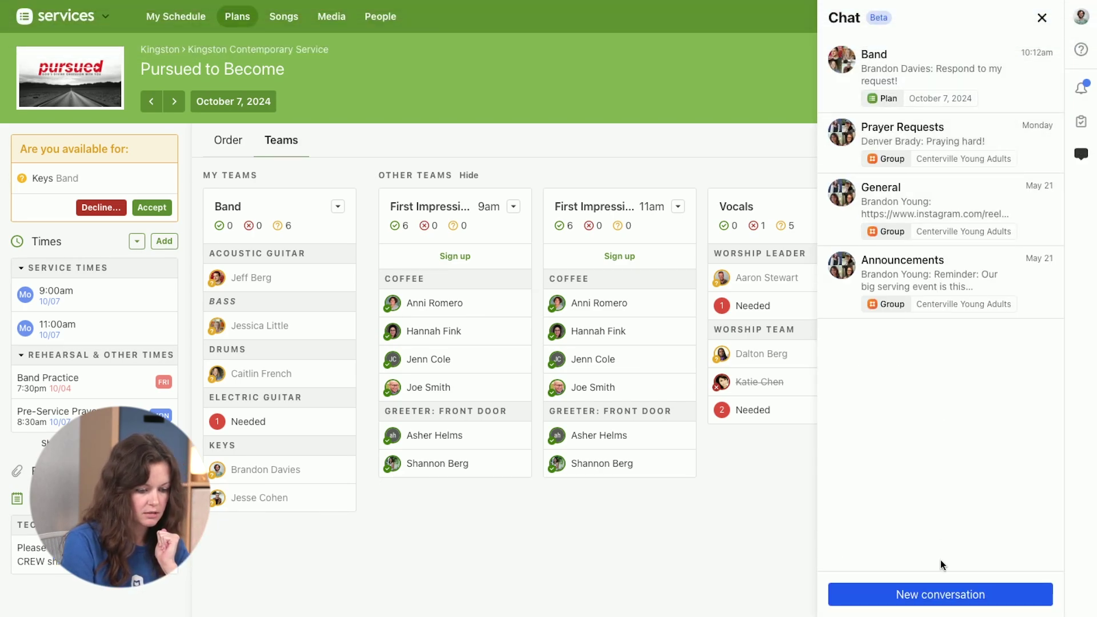
pyautogui.click(938, 595)
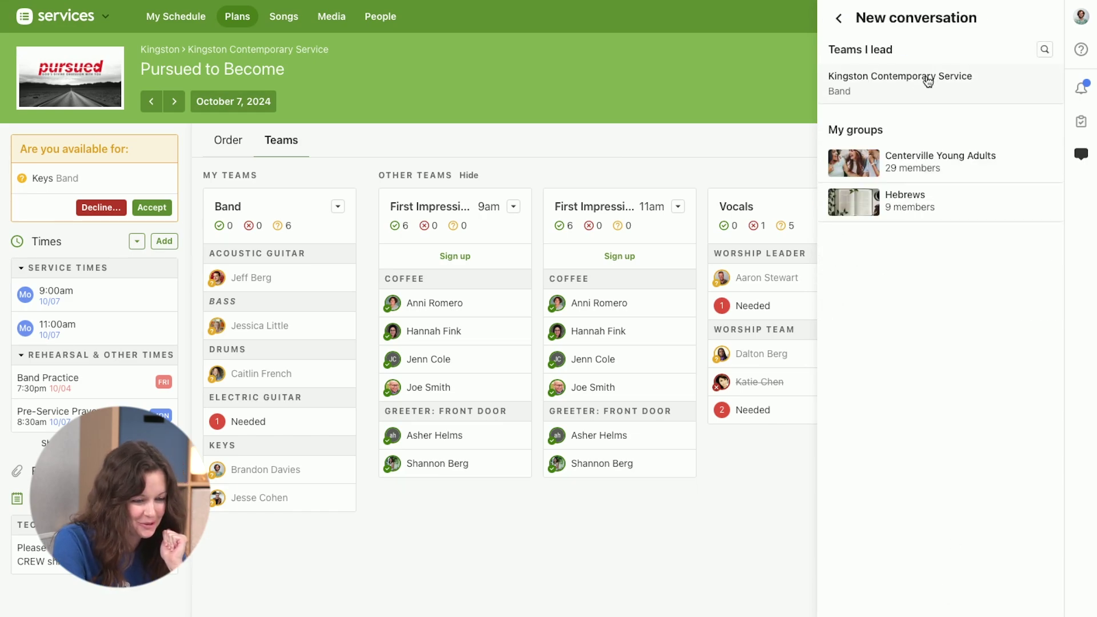
pyautogui.click(928, 82)
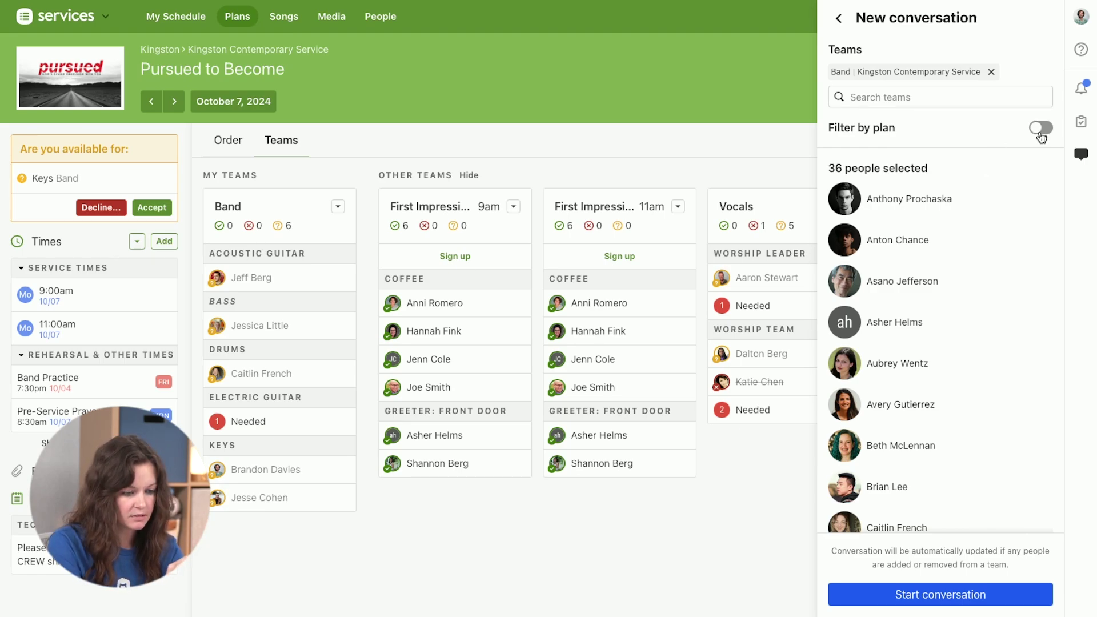
pyautogui.click(1041, 131)
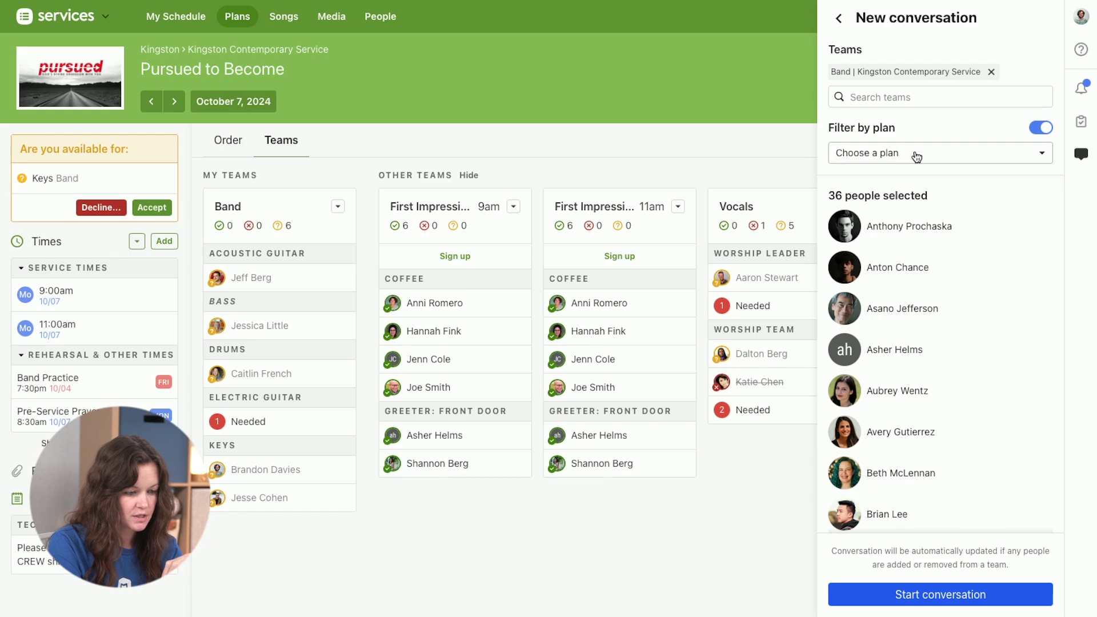
pyautogui.click(917, 156)
pyautogui.click(898, 273)
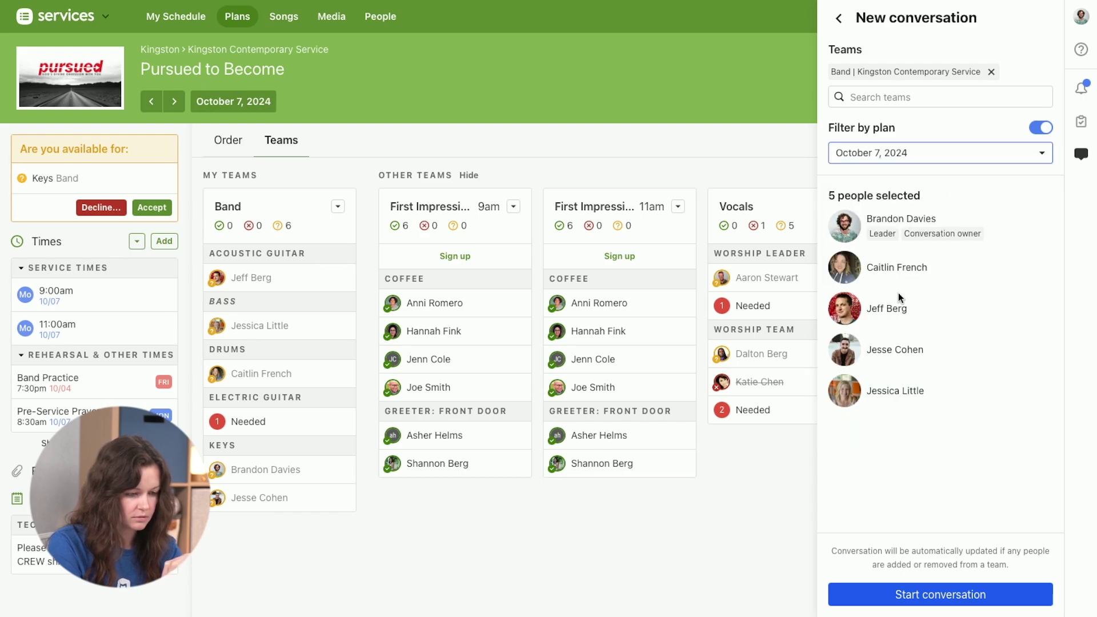
pyautogui.click(913, 596)
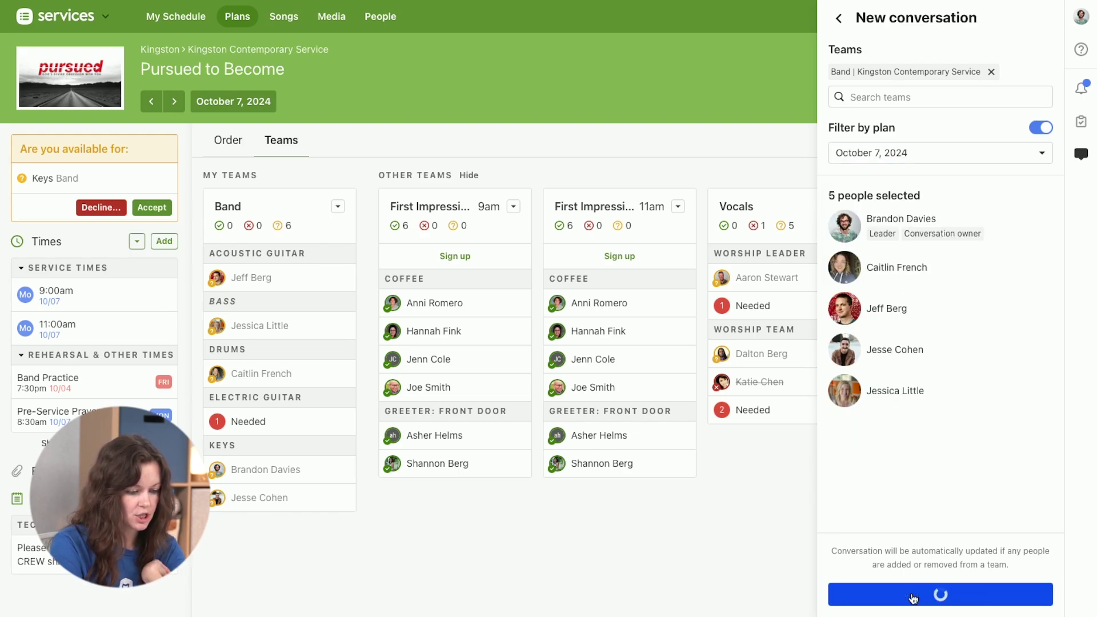
# Send the message "REspond people!" in the new Band conversation and close the chat
pyautogui.click(892, 591)
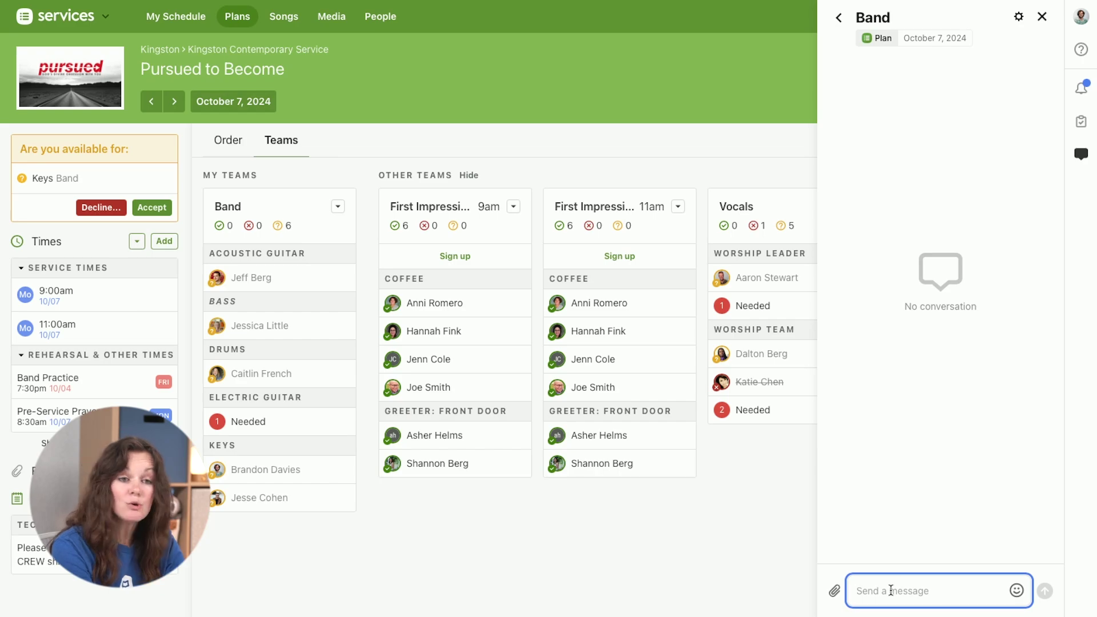
pyautogui.write('REspond people!')
pyautogui.press('Return')
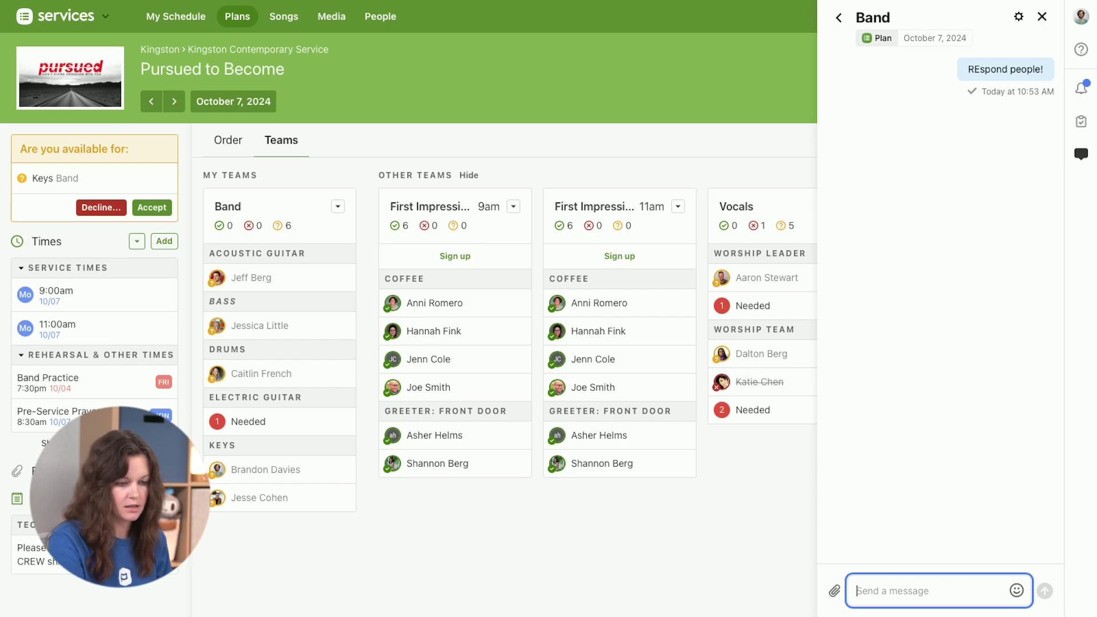
pyautogui.click(1042, 17)
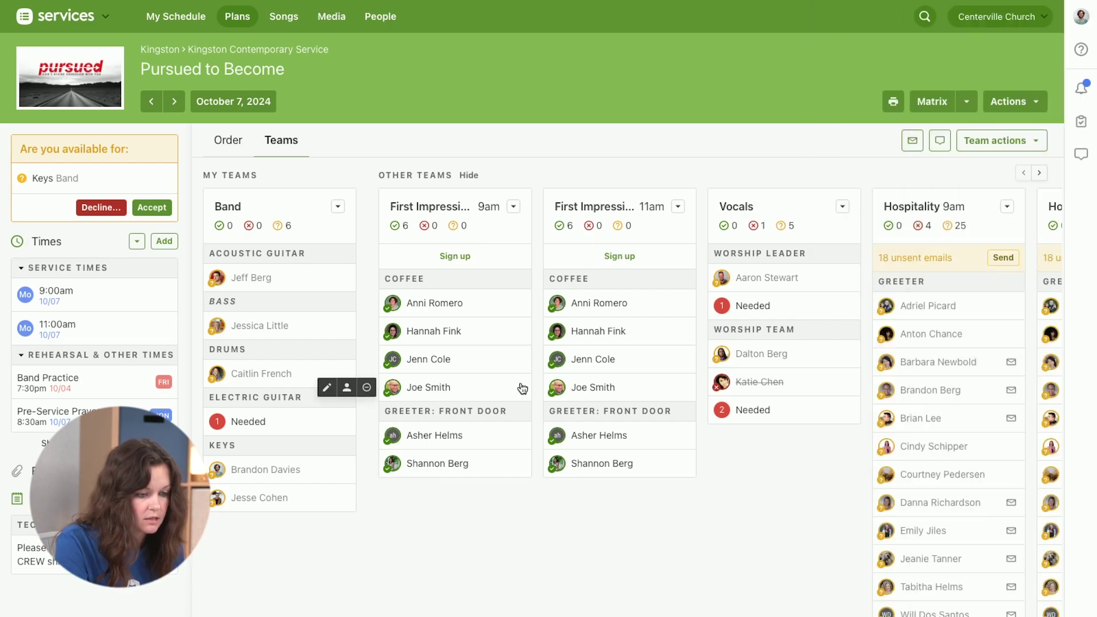
# Fill the needed Electric Guitar position in the Band team with a guest found by first name
pyautogui.click(245, 422)
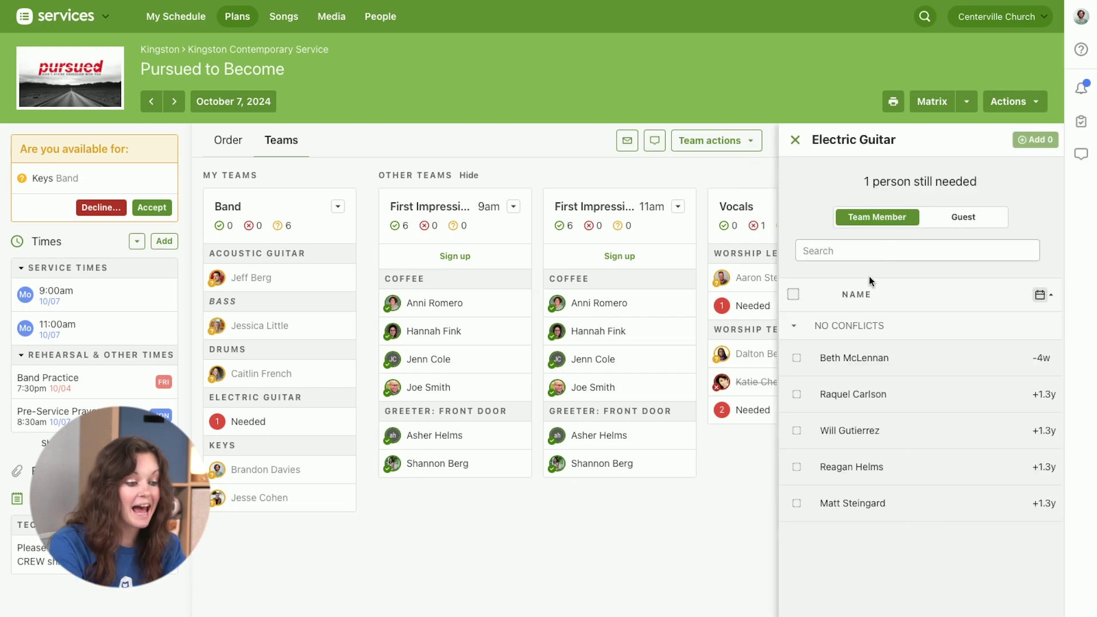
pyautogui.click(879, 250)
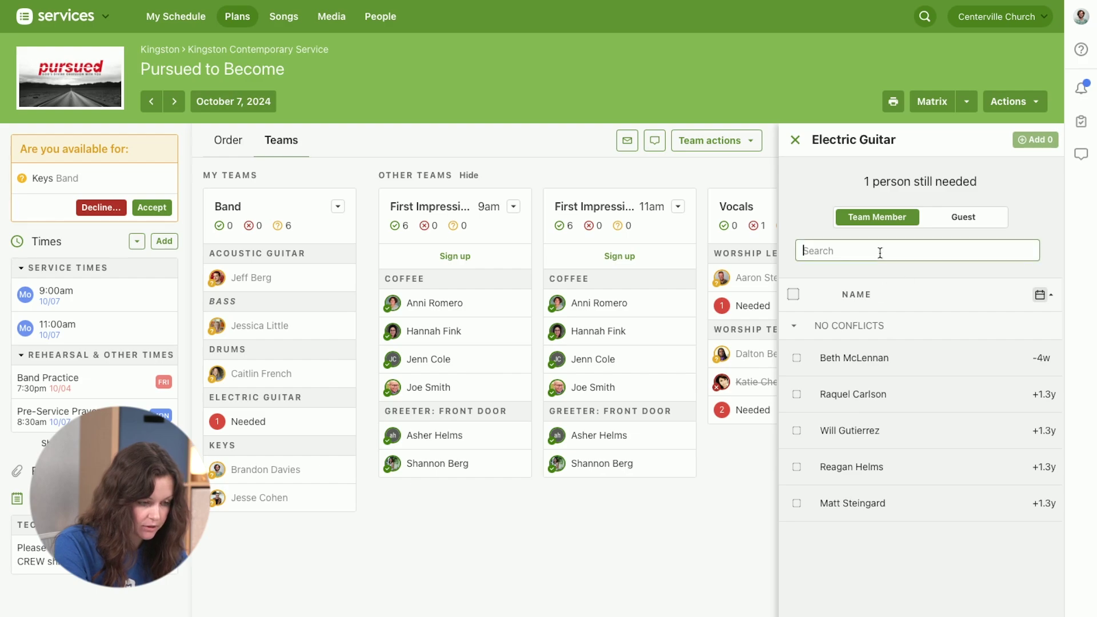
pyautogui.click(958, 220)
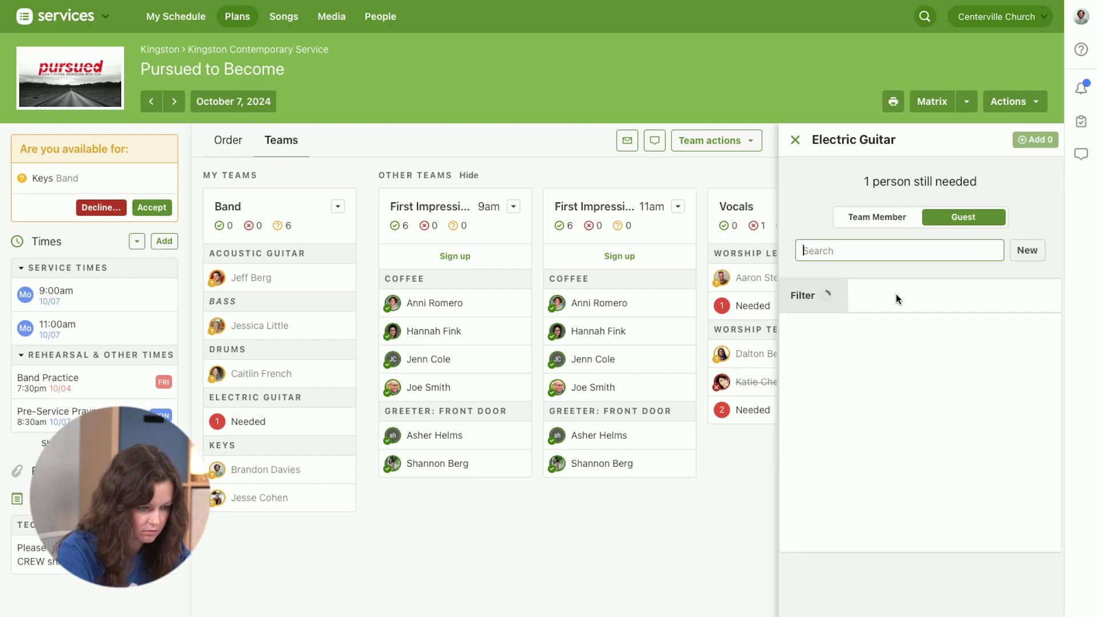
pyautogui.write('matthew')
pyautogui.click(841, 365)
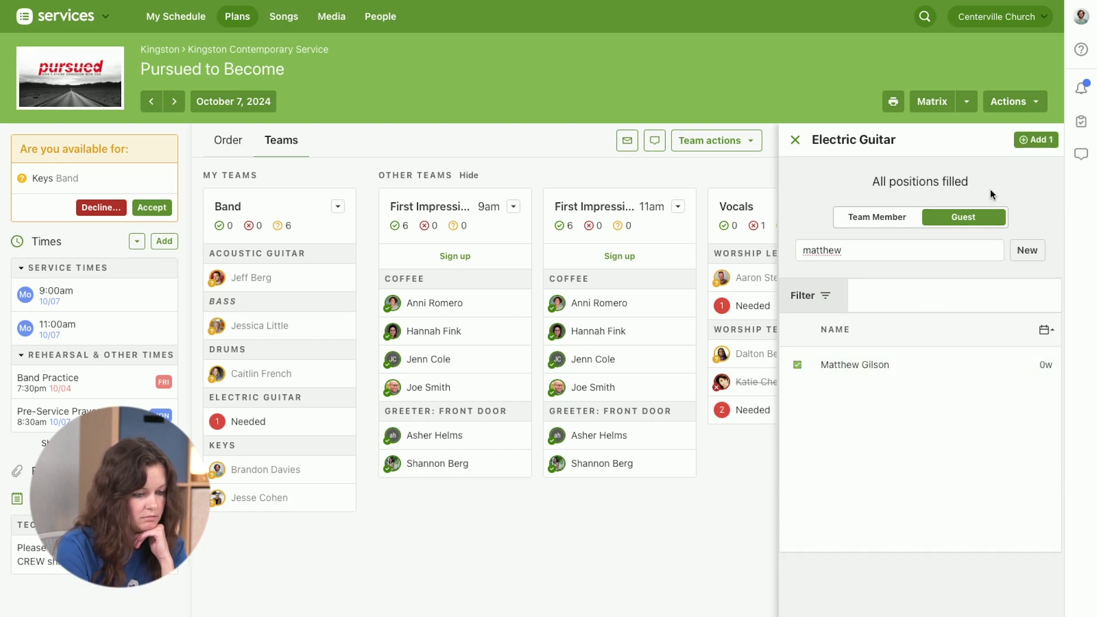
pyautogui.click(1036, 140)
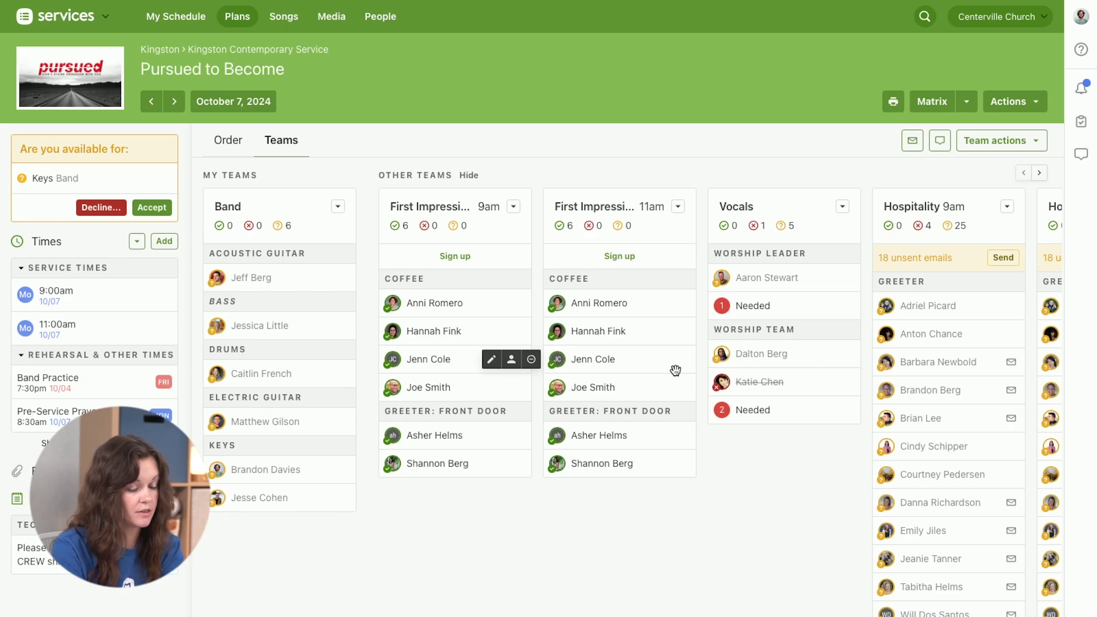
# Review the people and messages of the newest Band conversation for October 7, 2024, and close the chat
pyautogui.click(1088, 154)
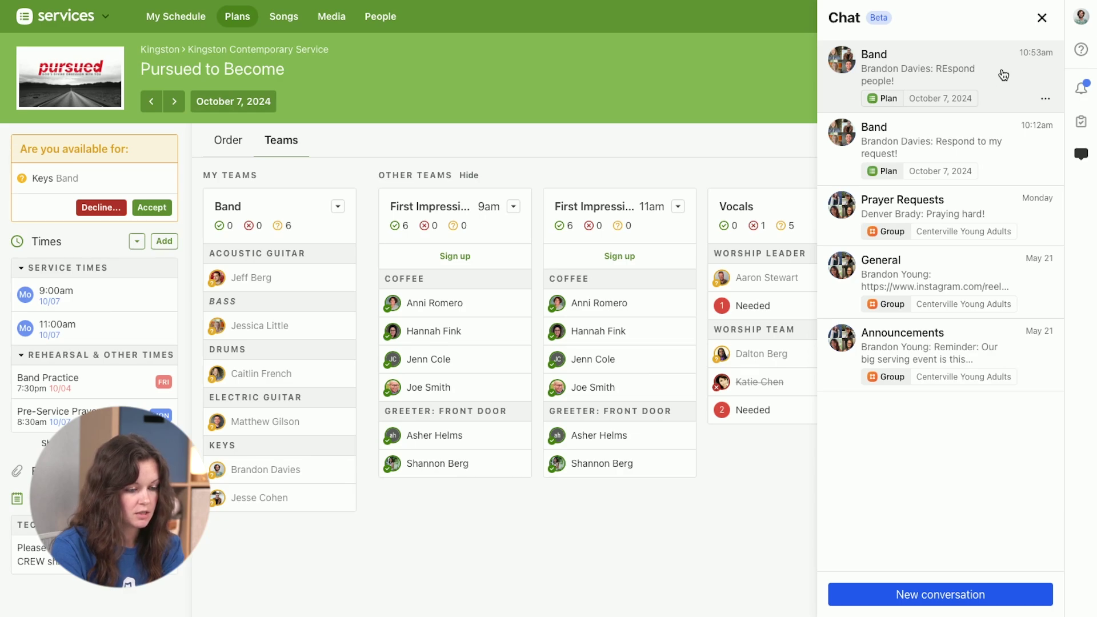
pyautogui.click(1004, 75)
pyautogui.click(1019, 18)
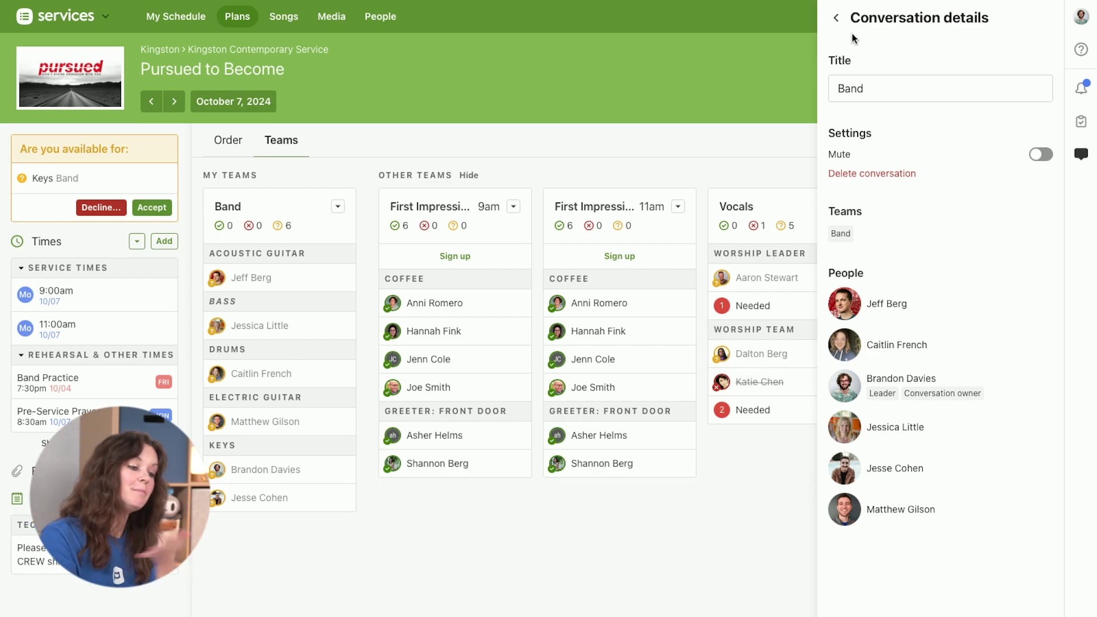
pyautogui.click(842, 19)
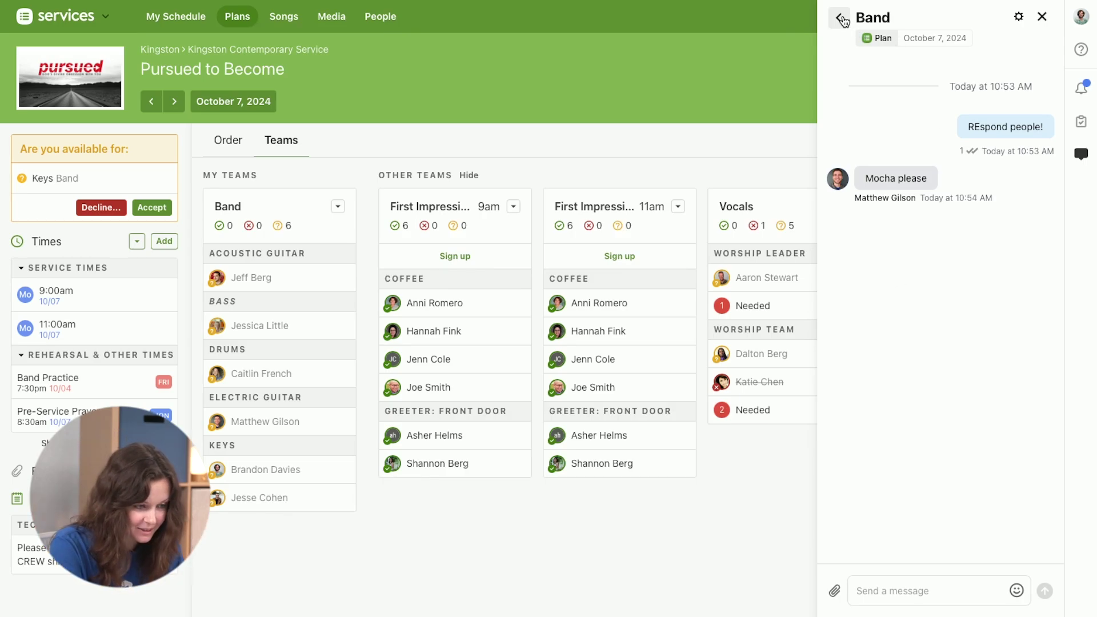
pyautogui.click(839, 18)
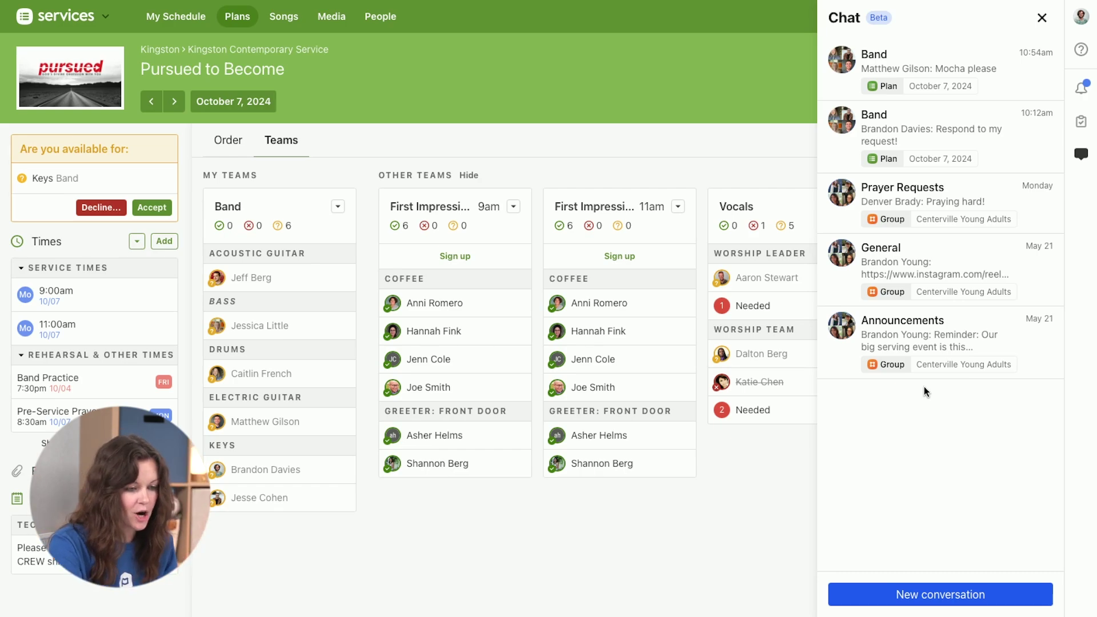
pyautogui.click(1044, 20)
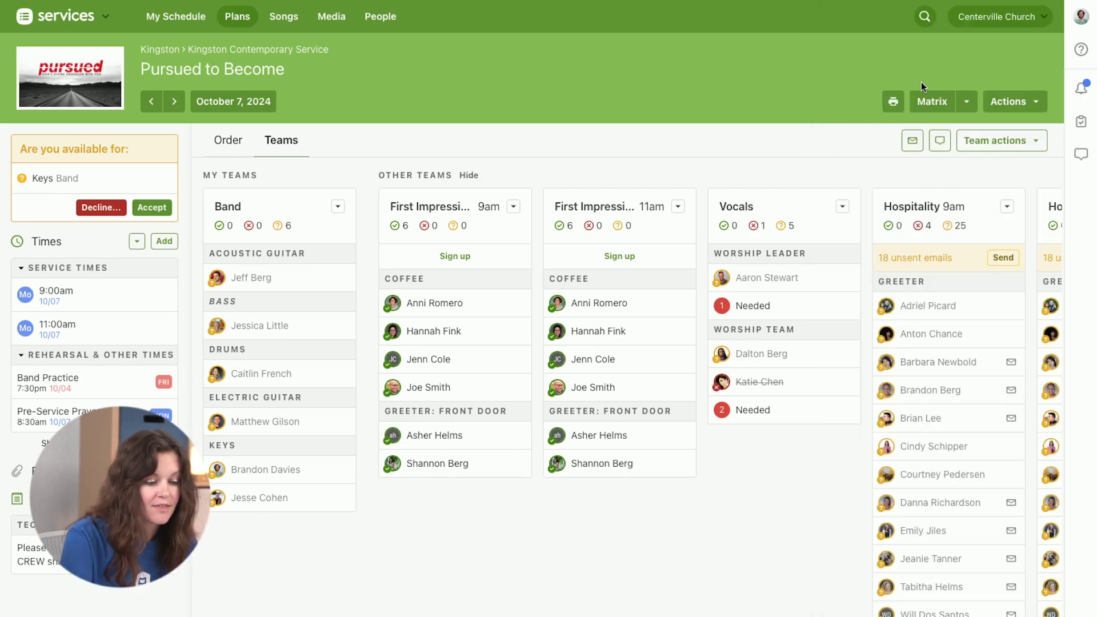